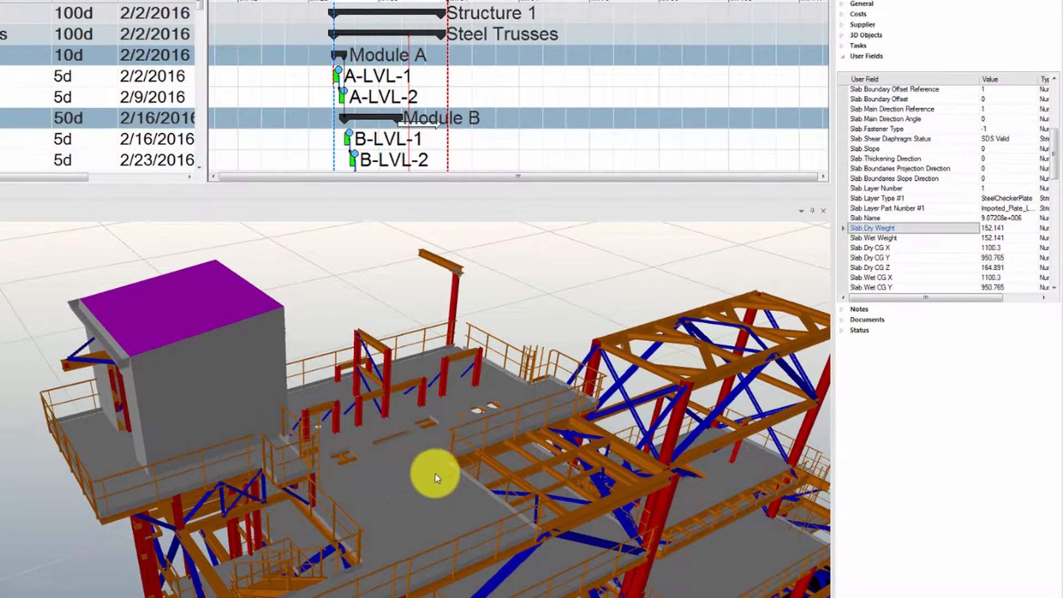
# Inspect the Dry Weight user field of a steel beam in the framing beside the upper deck
pyautogui.click(436, 474)
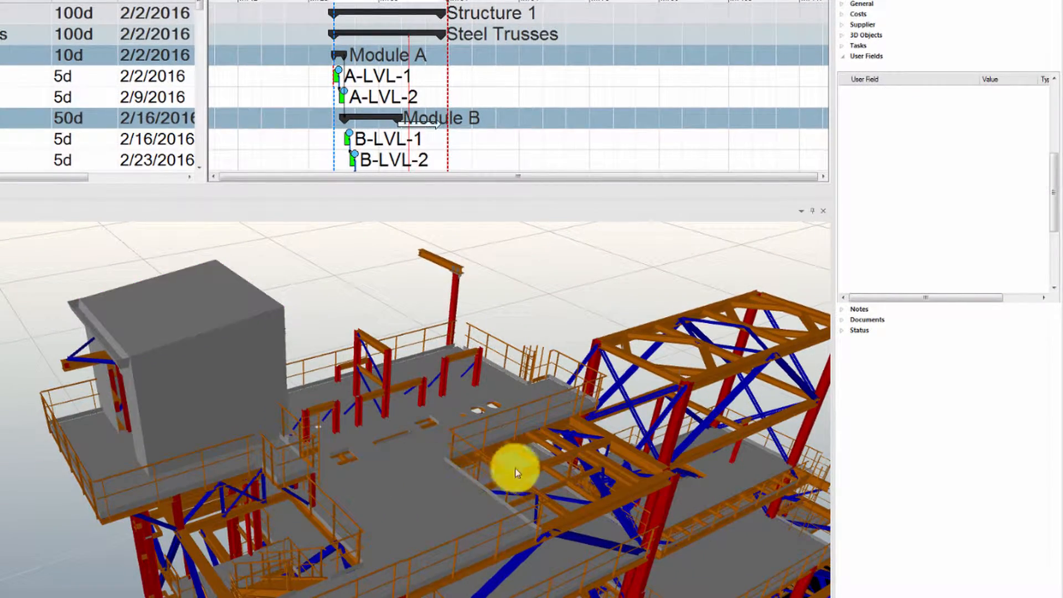
pyautogui.click(532, 470)
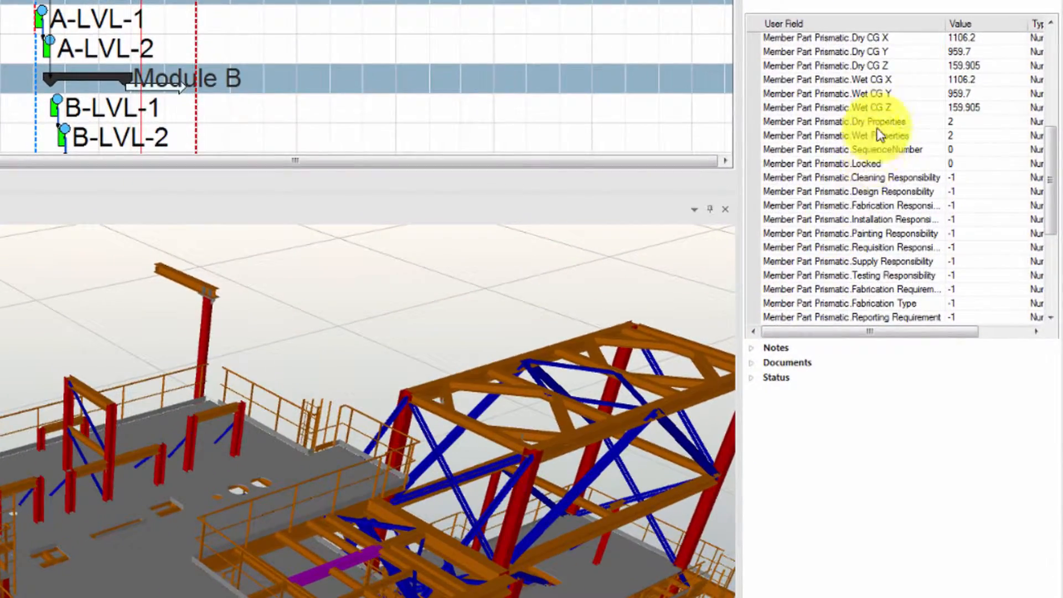
pyautogui.scroll(2, 874, 133)
pyautogui.click(882, 63)
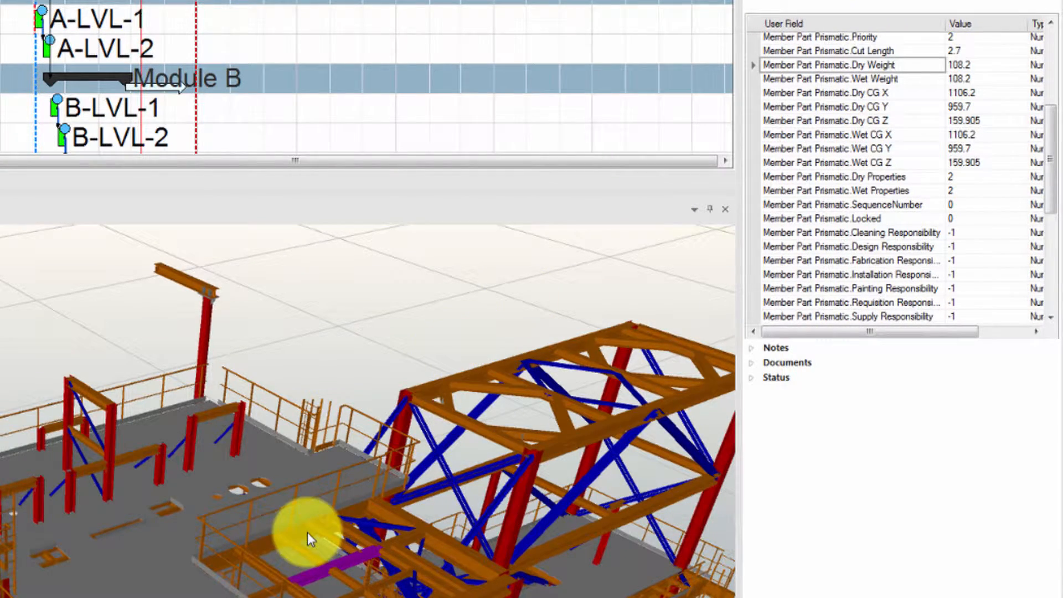
pyautogui.moveTo(228, 566); pyautogui.dragTo(145, 597, button='middle')
pyautogui.click(223, 563)
pyautogui.scroll(-8, 215, 545)
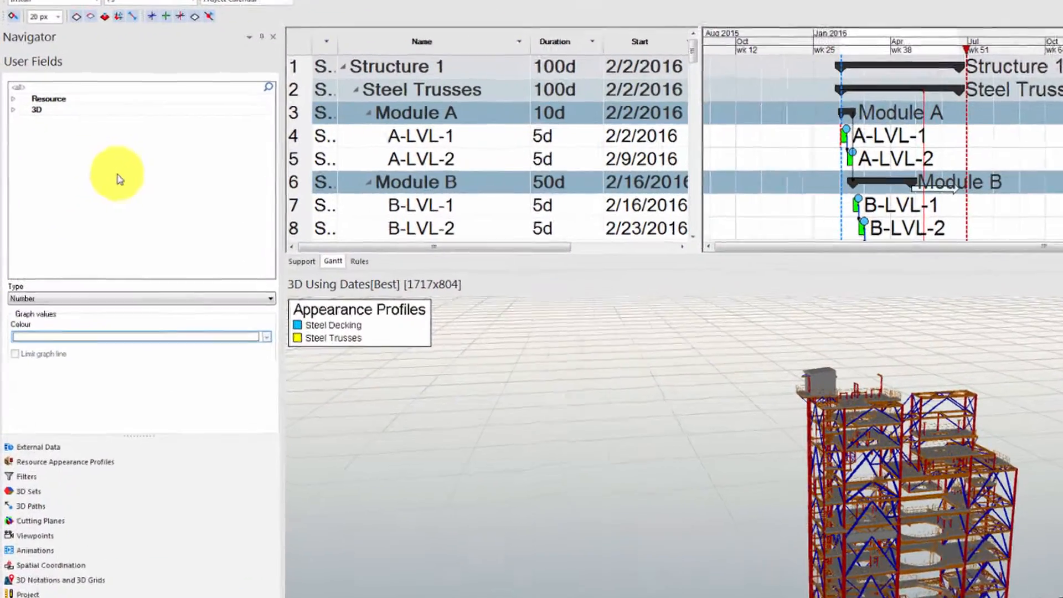
# Add a user field named Steel Quantity in the Task category with the type Number
pyautogui.rightClick(78, 180)
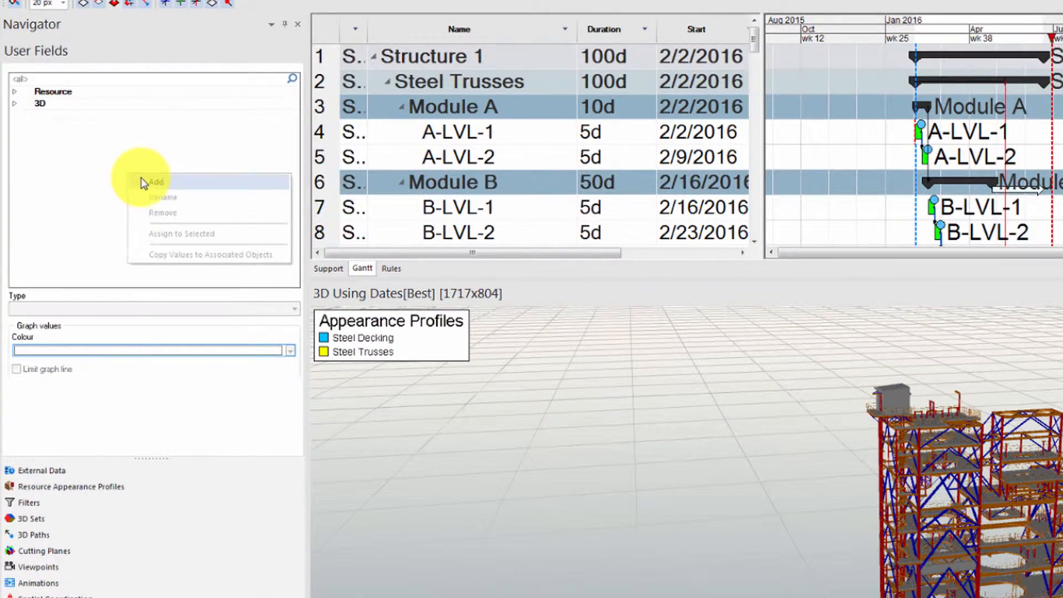
pyautogui.click(142, 181)
pyautogui.moveTo(209, 230); pyautogui.dragTo(105, 225)
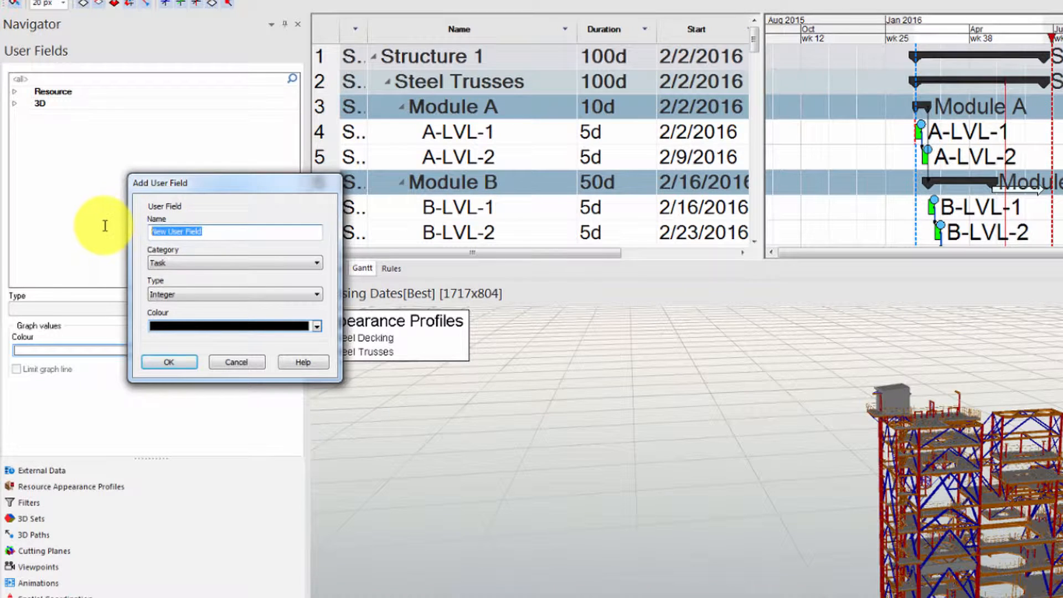
pyautogui.write('Steel Quantity')
pyautogui.click(184, 294)
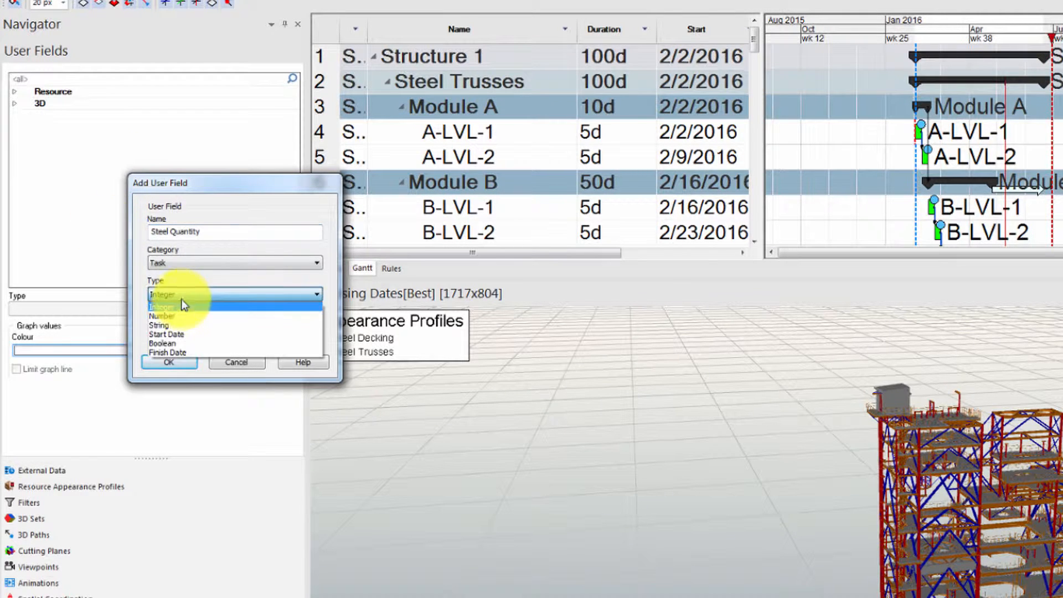
pyautogui.click(166, 316)
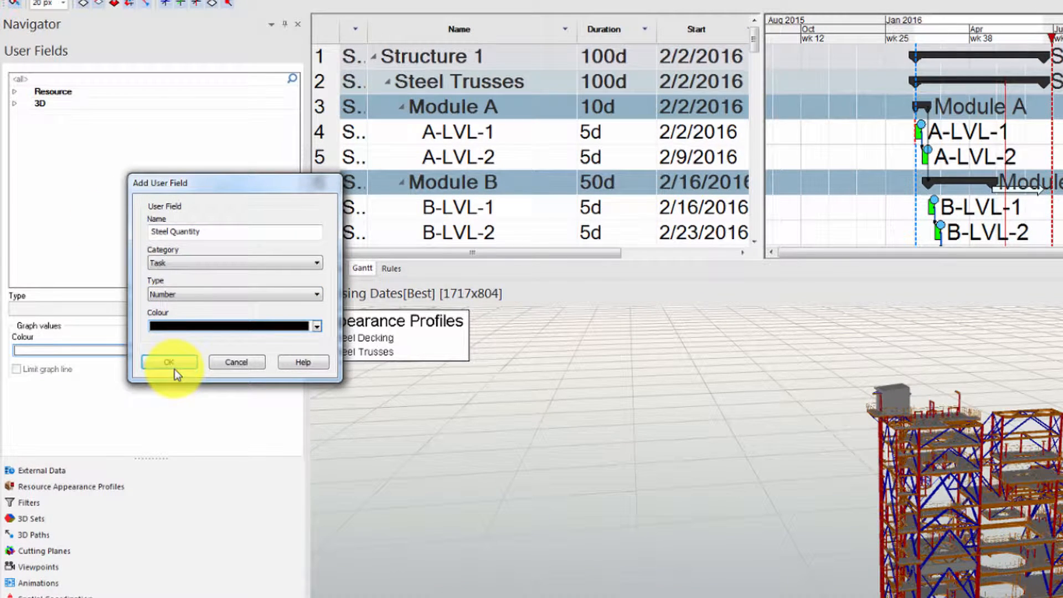
pyautogui.click(173, 362)
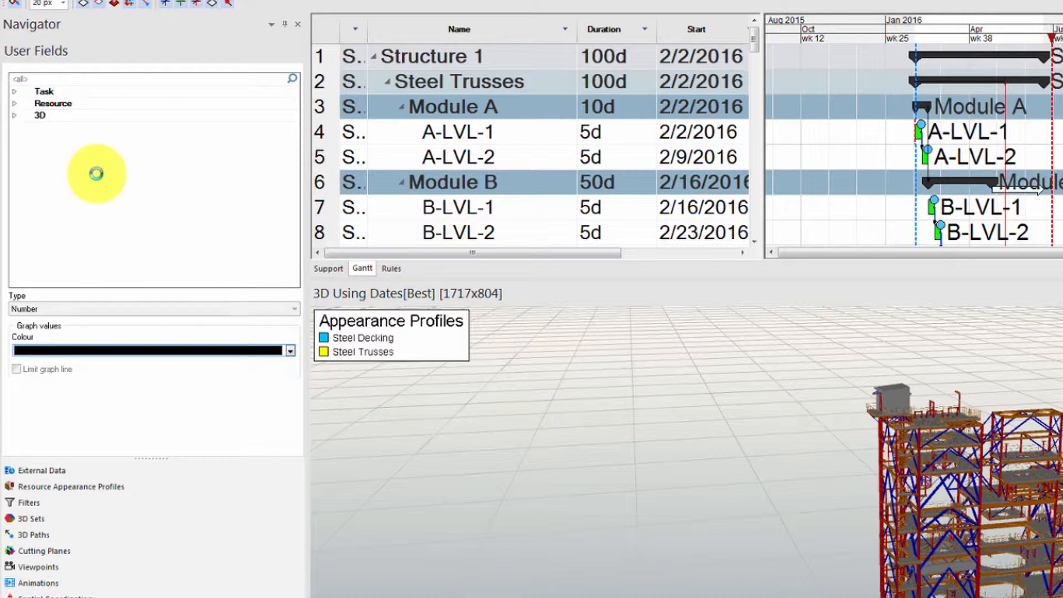
# Copy the resource field Member Part Prismatic.Dry Weight to the task field Steel Quantity for all objects, using SUM for multiple associations
pyautogui.click(15, 103)
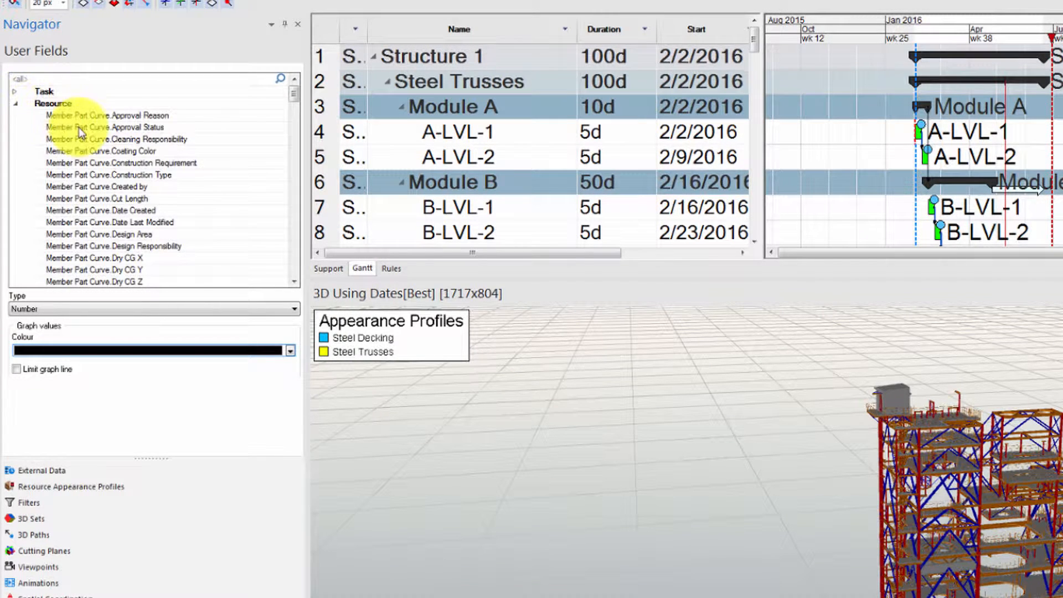
pyautogui.moveTo(296, 99); pyautogui.dragTo(292, 154)
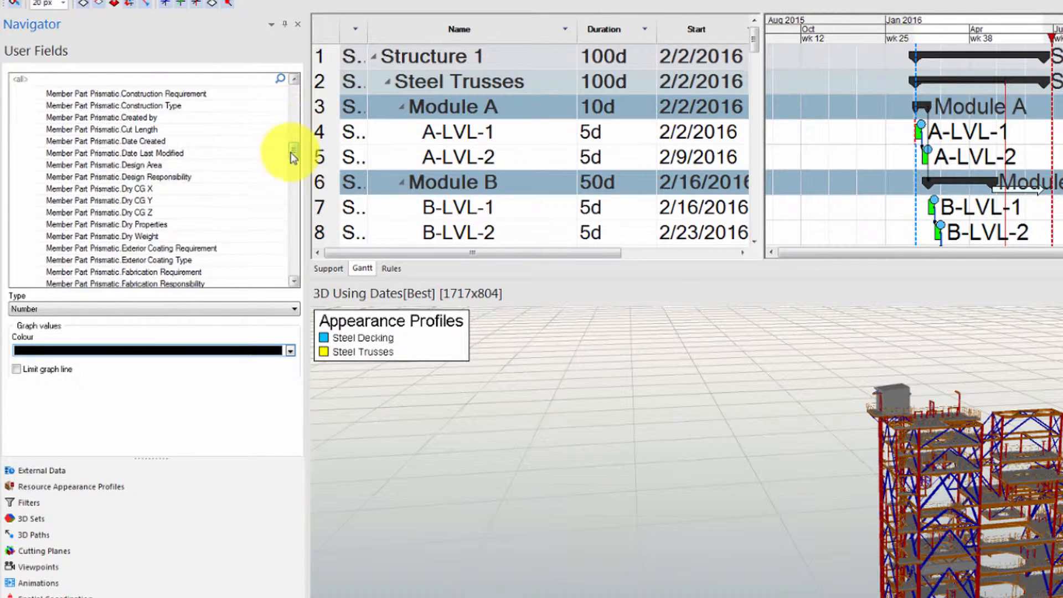
pyautogui.click(166, 238)
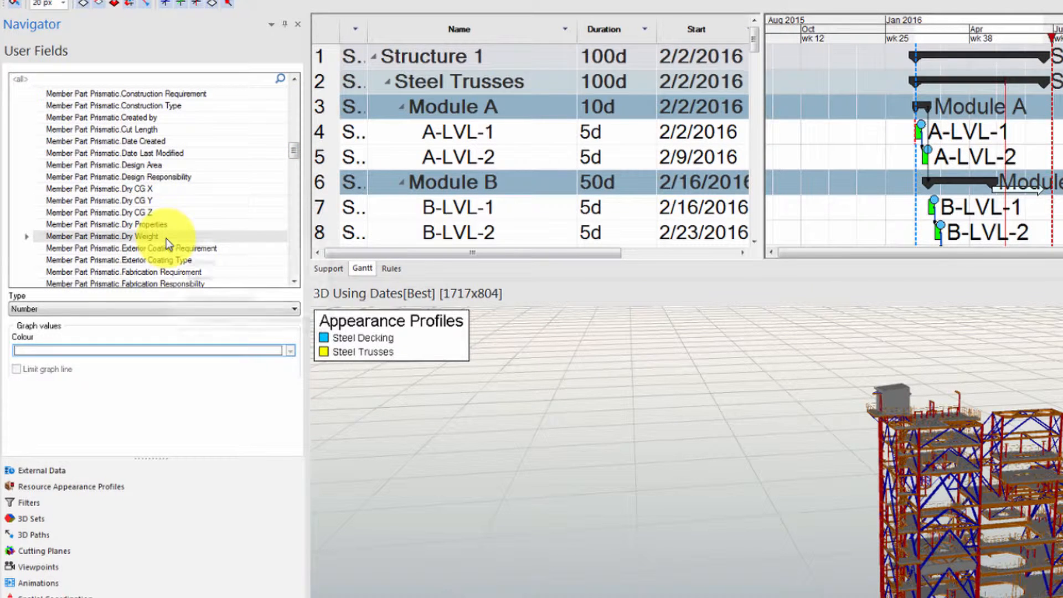
pyautogui.rightClick(166, 239)
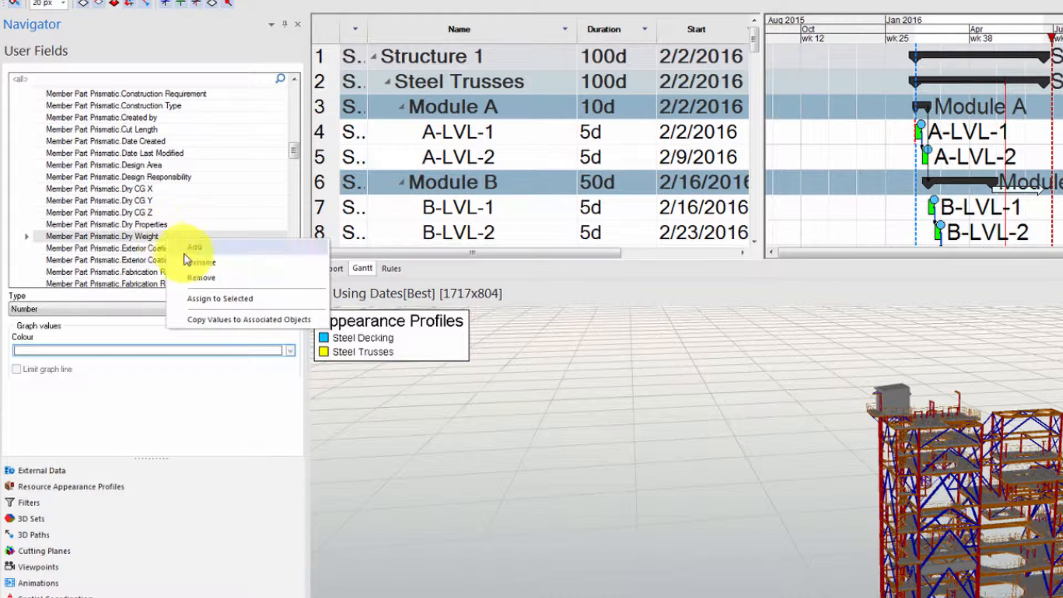
pyautogui.click(206, 324)
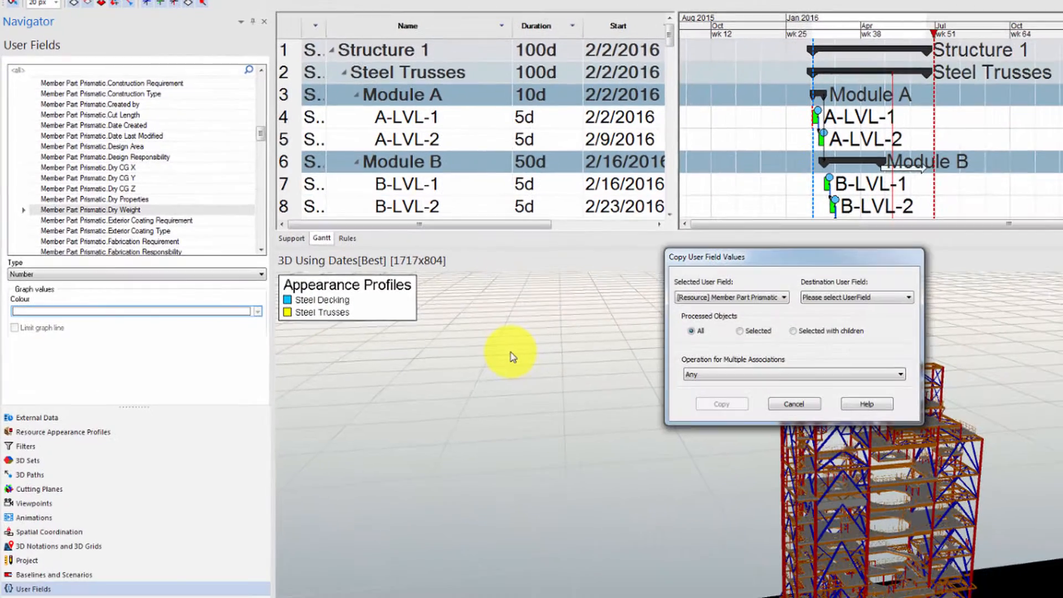
pyautogui.click(878, 297)
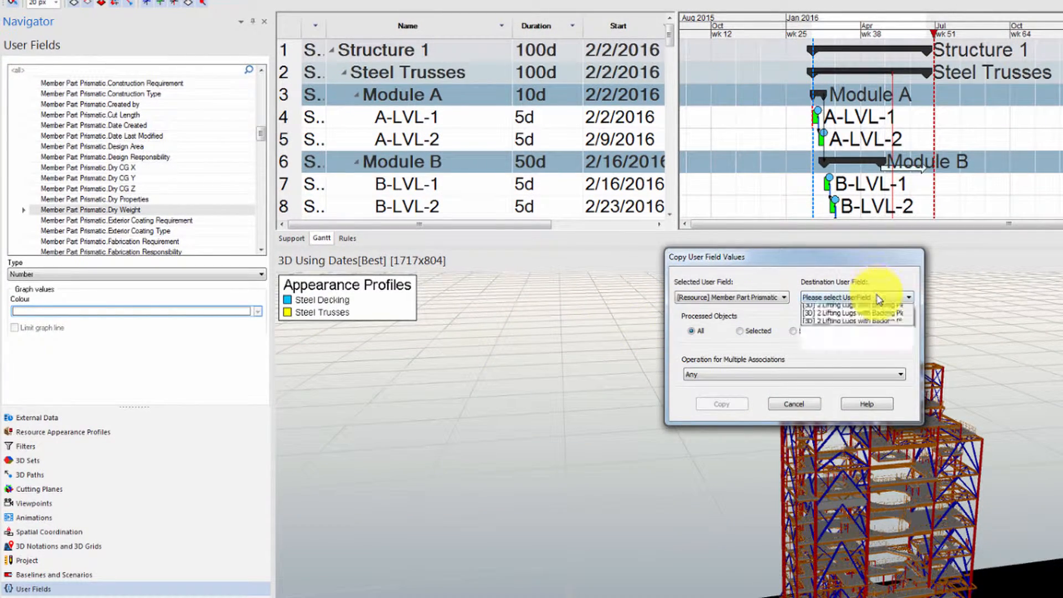
pyautogui.moveTo(908, 323); pyautogui.dragTo(904, 529)
pyautogui.click(851, 526)
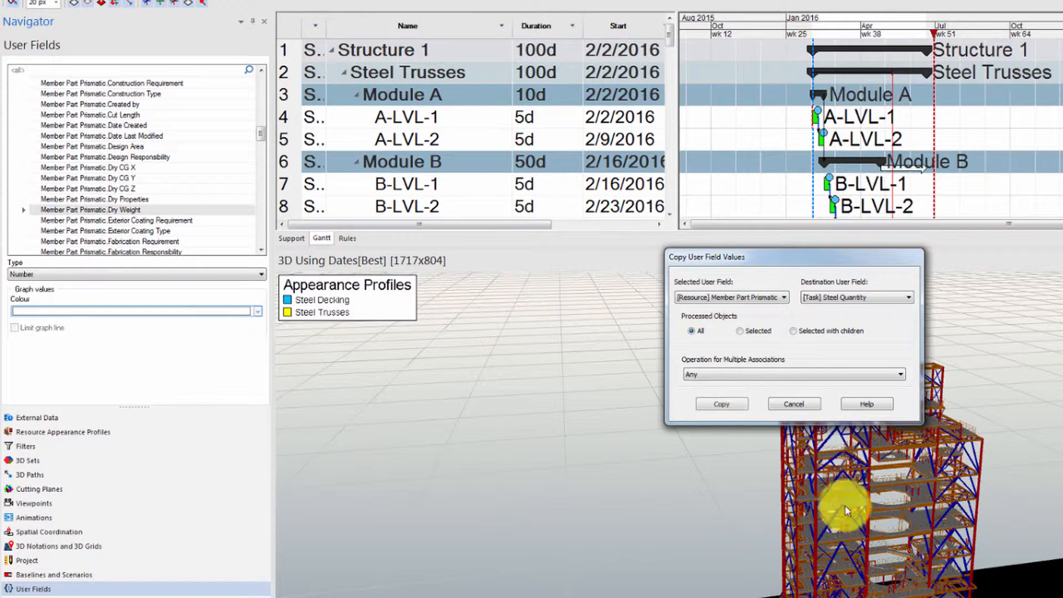
pyautogui.click(710, 376)
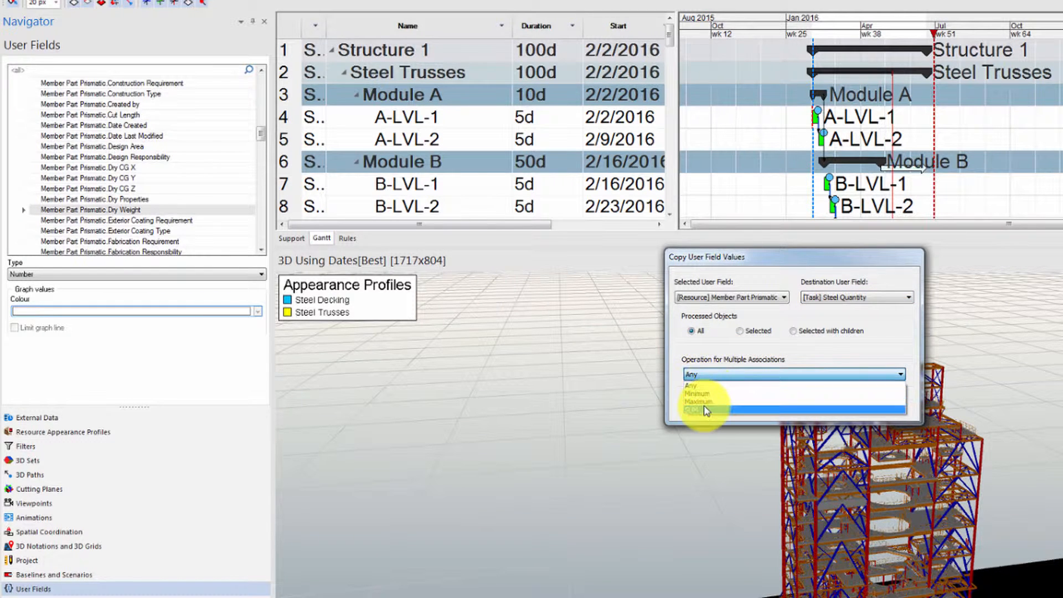
pyautogui.click(705, 409)
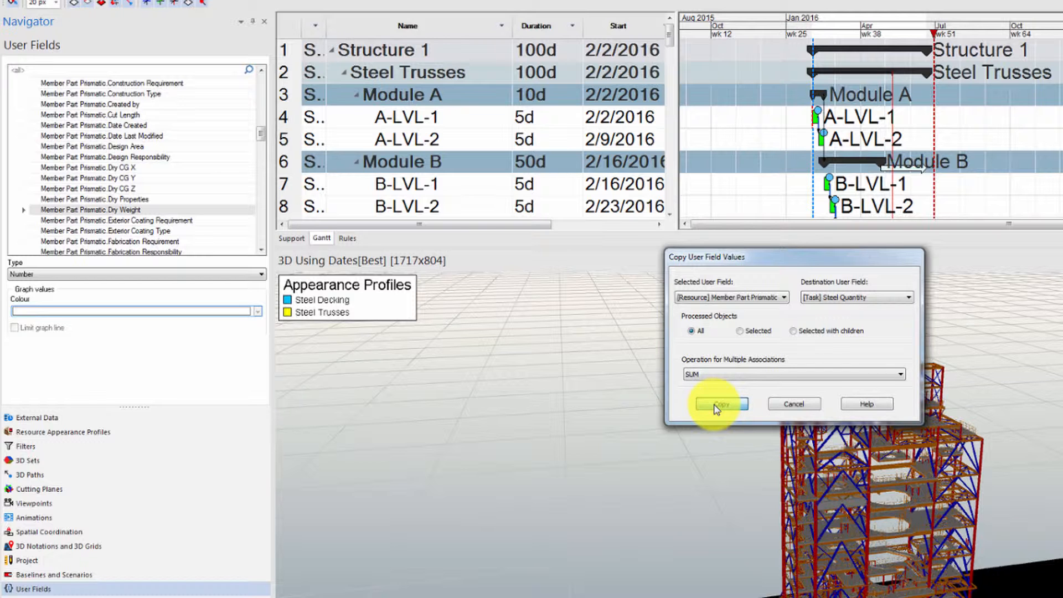
pyautogui.click(715, 405)
pyautogui.click(849, 387)
# Copy the resource field Slab.Dry Weight to the task field Steel Quantity for all objects, using SUM for multiple associations
pyautogui.moveTo(261, 133); pyautogui.dragTo(260, 189)
pyautogui.click(96, 253)
pyautogui.scroll(-4, 98, 253)
pyautogui.rightClick(95, 130)
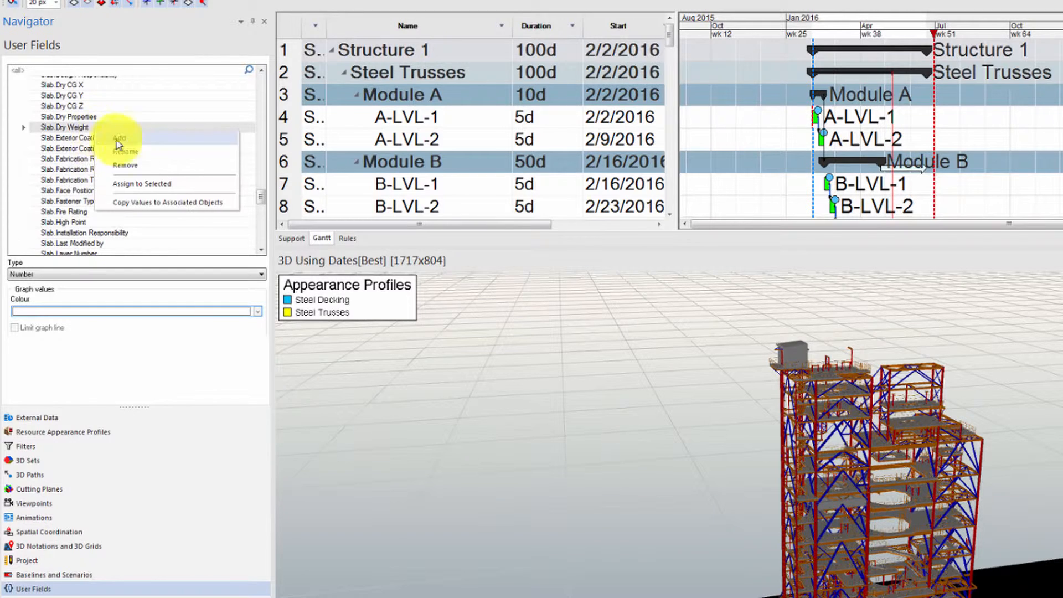
pyautogui.click(147, 202)
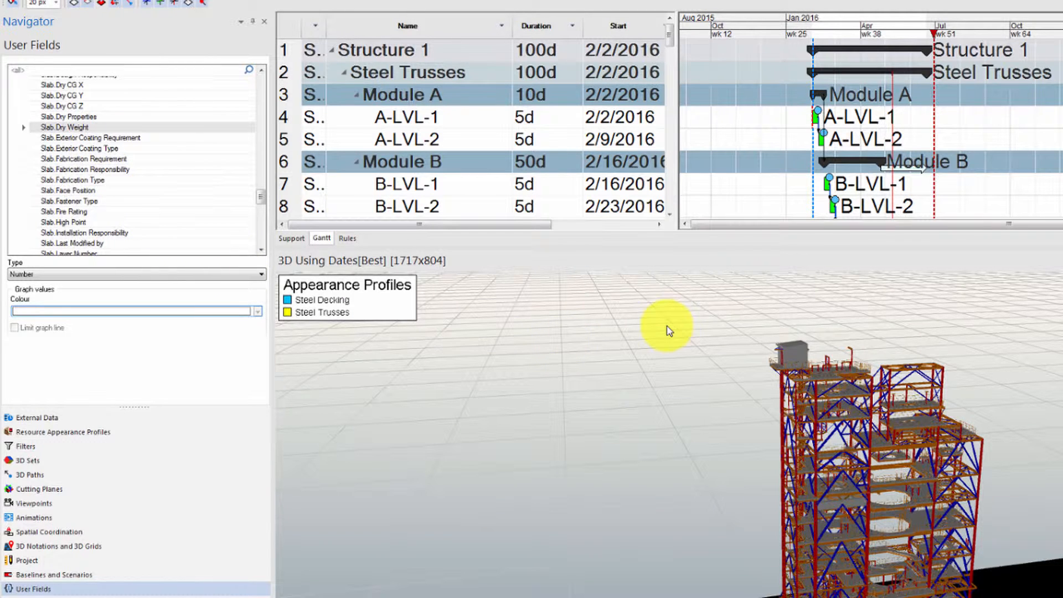
pyautogui.click(830, 297)
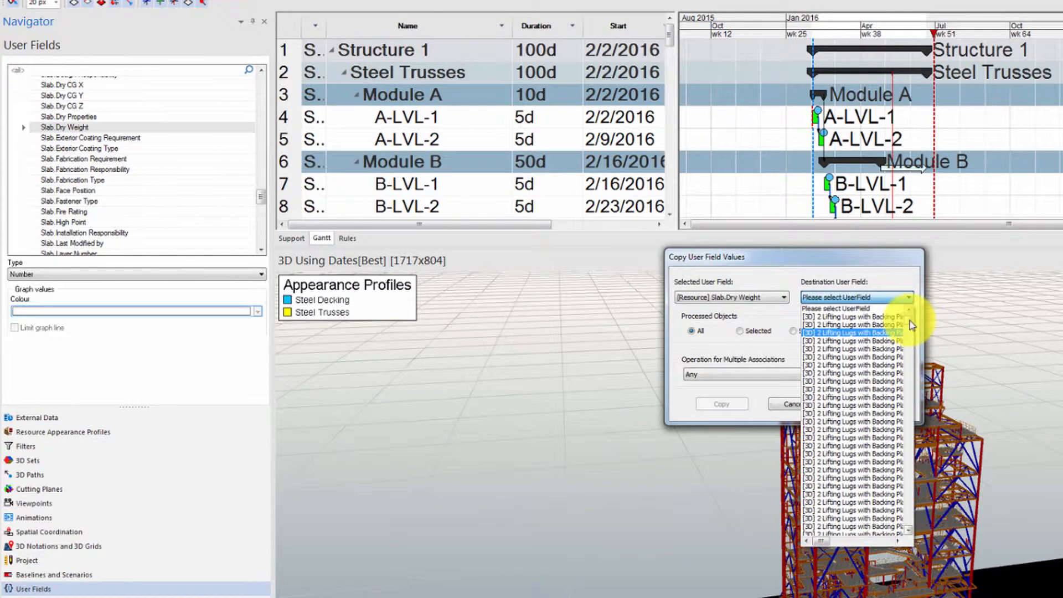
pyautogui.scroll(-10, 886, 443)
pyautogui.click(868, 527)
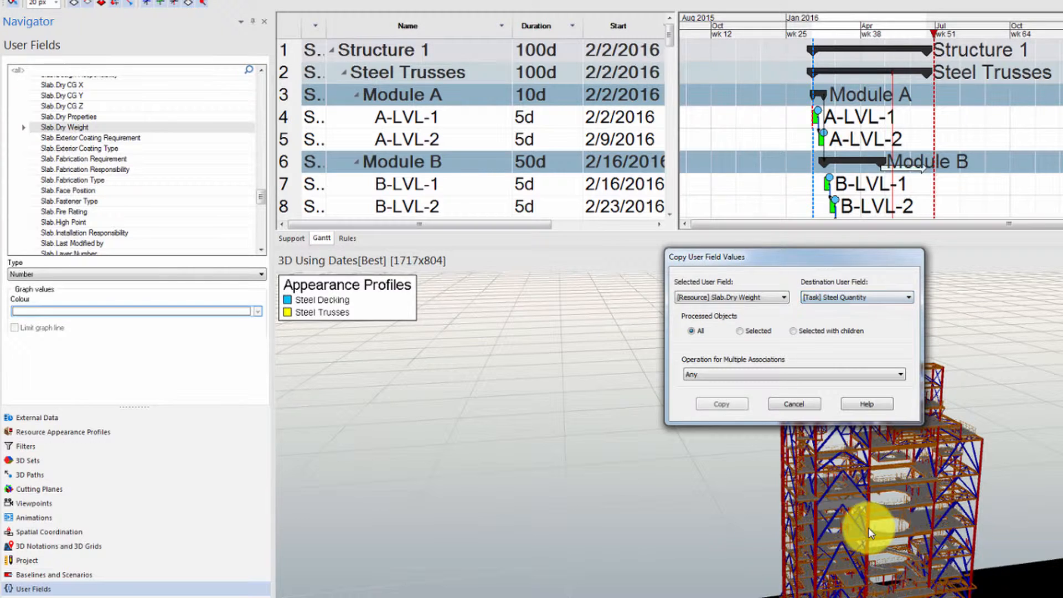
pyautogui.click(770, 375)
pyautogui.click(725, 410)
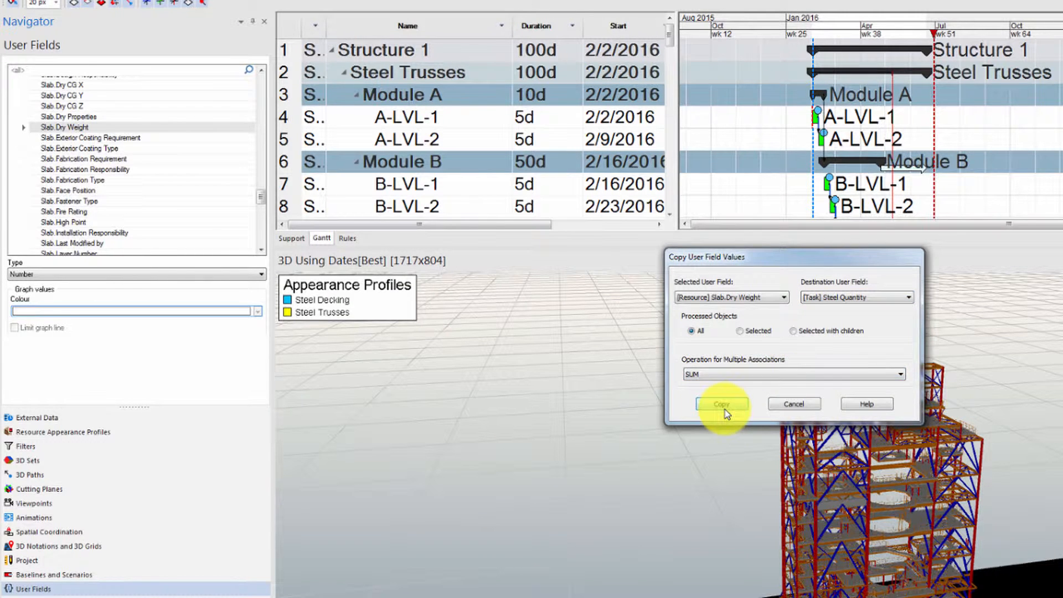
pyautogui.click(850, 387)
# Add the Steel Quantity user field as a task table column directly after Duration
pyautogui.rightClick(464, 37)
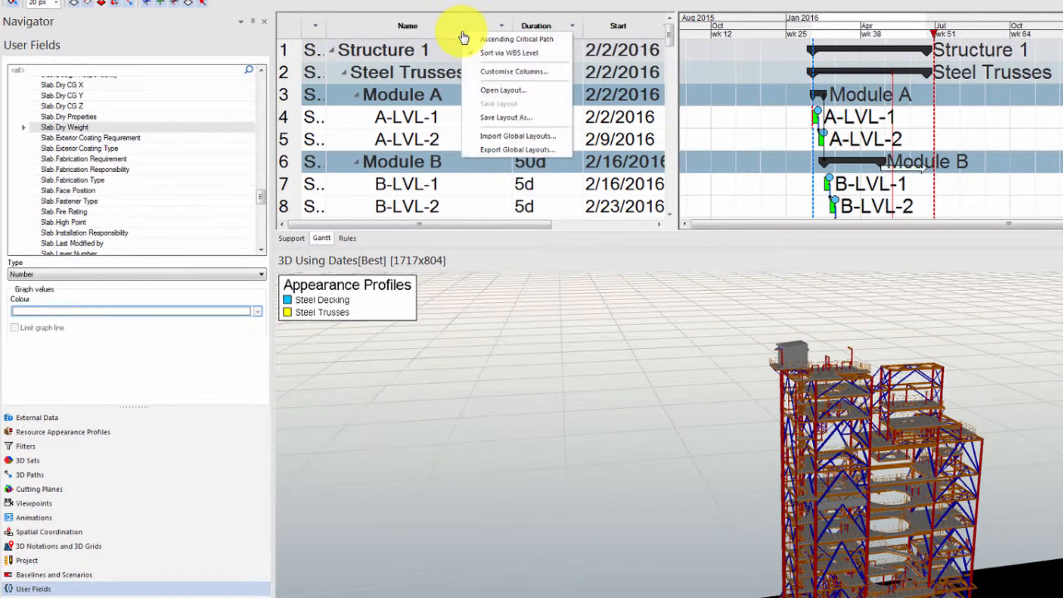
pyautogui.click(499, 71)
pyautogui.moveTo(756, 302); pyautogui.dragTo(756, 426)
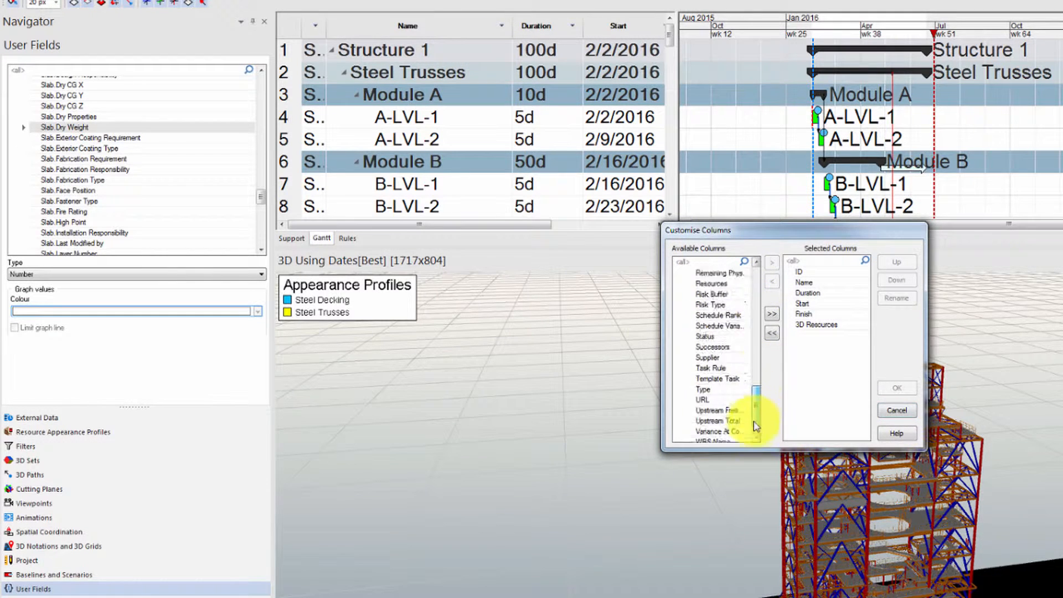
pyautogui.scroll(-2, 756, 426)
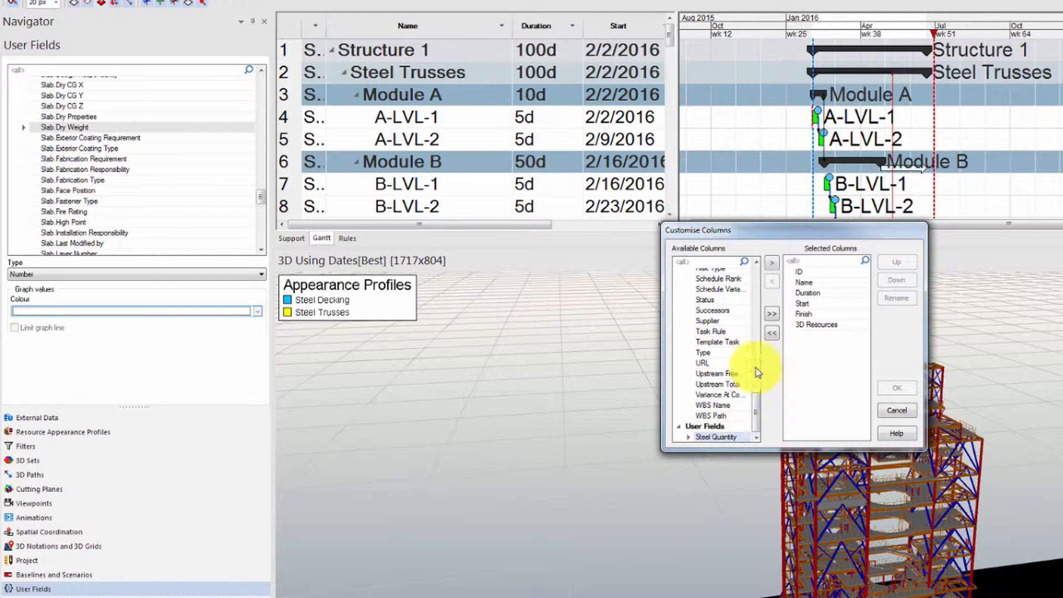
pyautogui.click(772, 263)
pyautogui.click(896, 262)
pyautogui.click(896, 262)
pyautogui.click(896, 262)
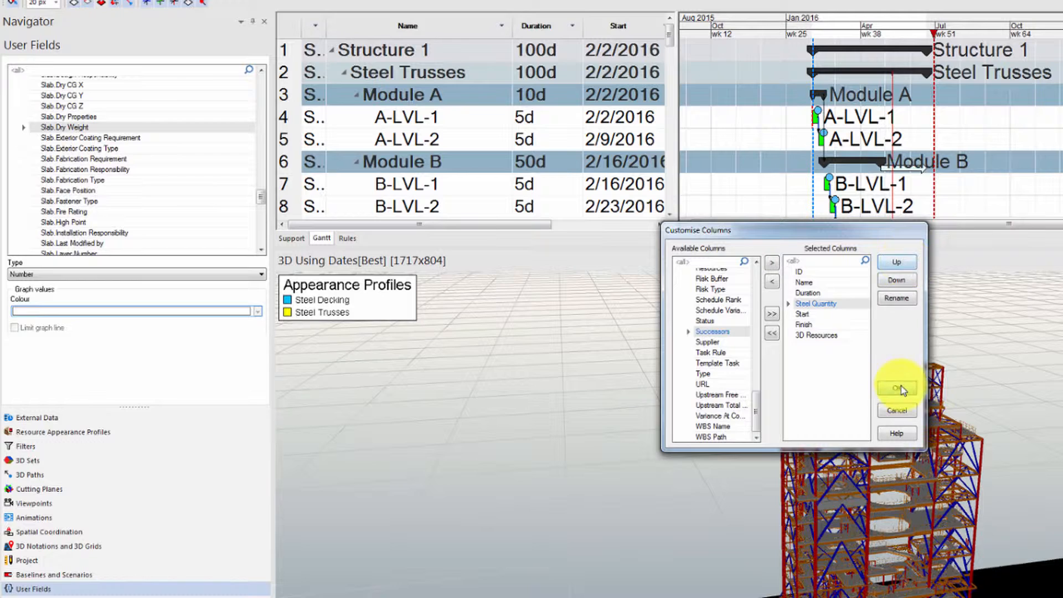
pyautogui.click(897, 389)
# Widen the task table and examine the Steel Quantity values across the modules and the expanded Steel Decking group
pyautogui.moveTo(482, 225); pyautogui.dragTo(510, 226)
pyautogui.moveTo(671, 206); pyautogui.dragTo(832, 134)
pyautogui.scroll(4, 1000, 144)
pyautogui.scroll(-2, 588, 117)
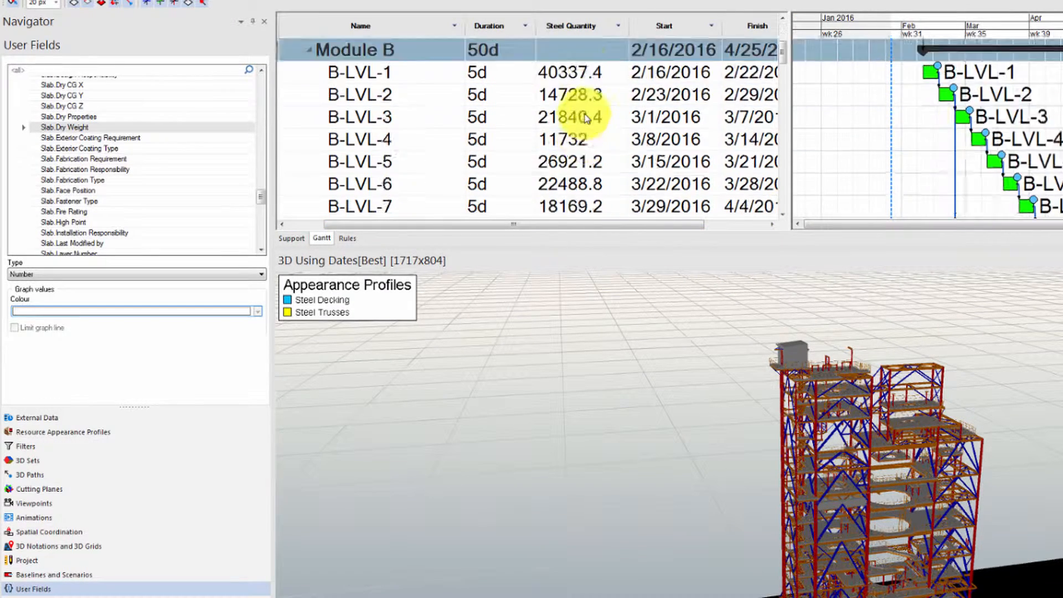
pyautogui.scroll(-12, 578, 122)
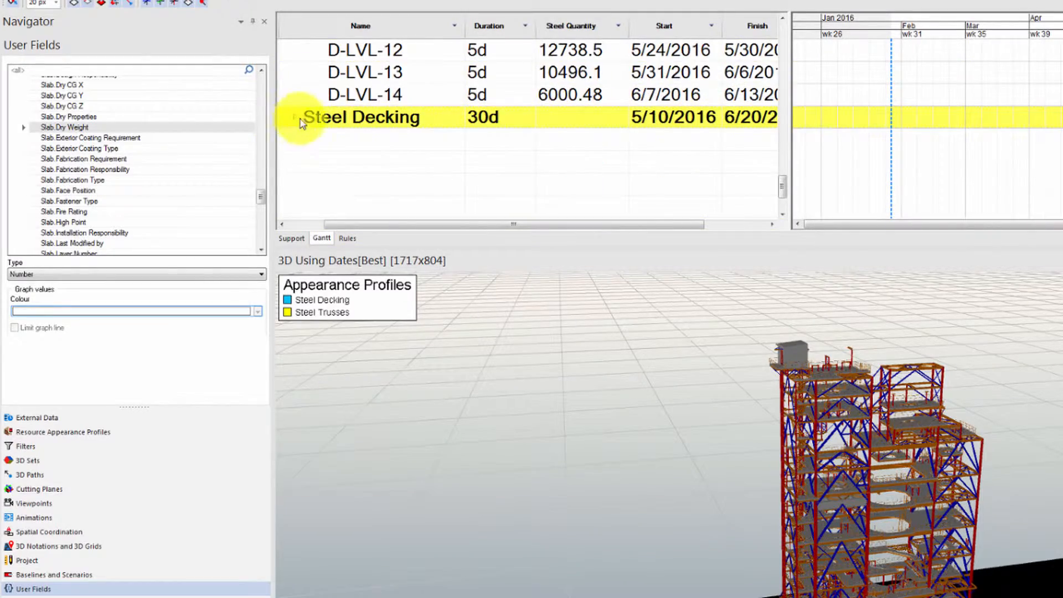
pyautogui.click(296, 117)
pyautogui.scroll(-3, 506, 142)
pyautogui.scroll(10, 510, 143)
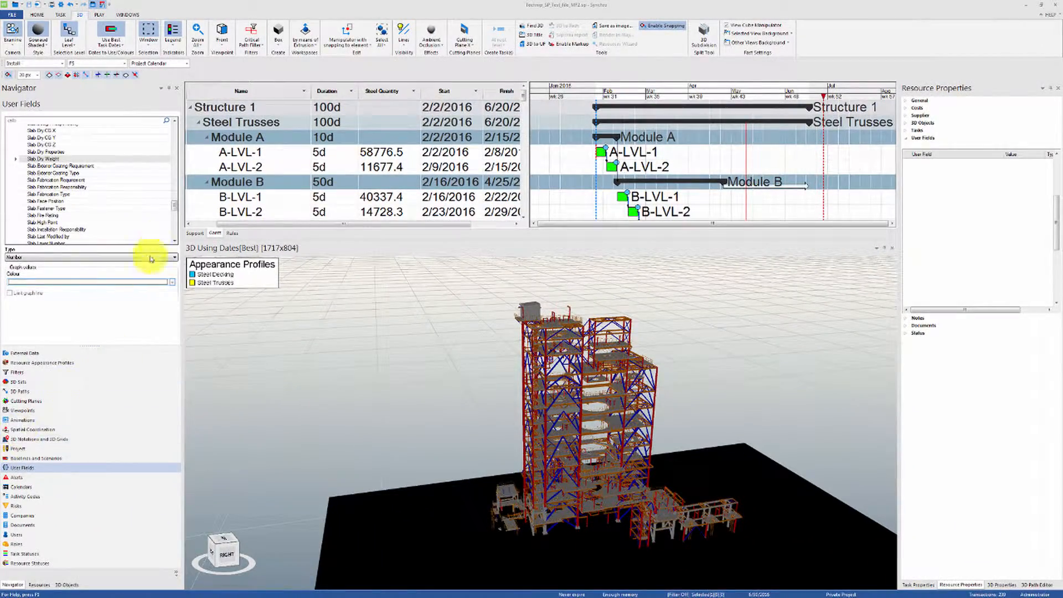
# Set the graph colour of the Steel Quantity task field to bright green
pyautogui.moveTo(174, 206); pyautogui.dragTo(198, 118)
pyautogui.click(9, 130)
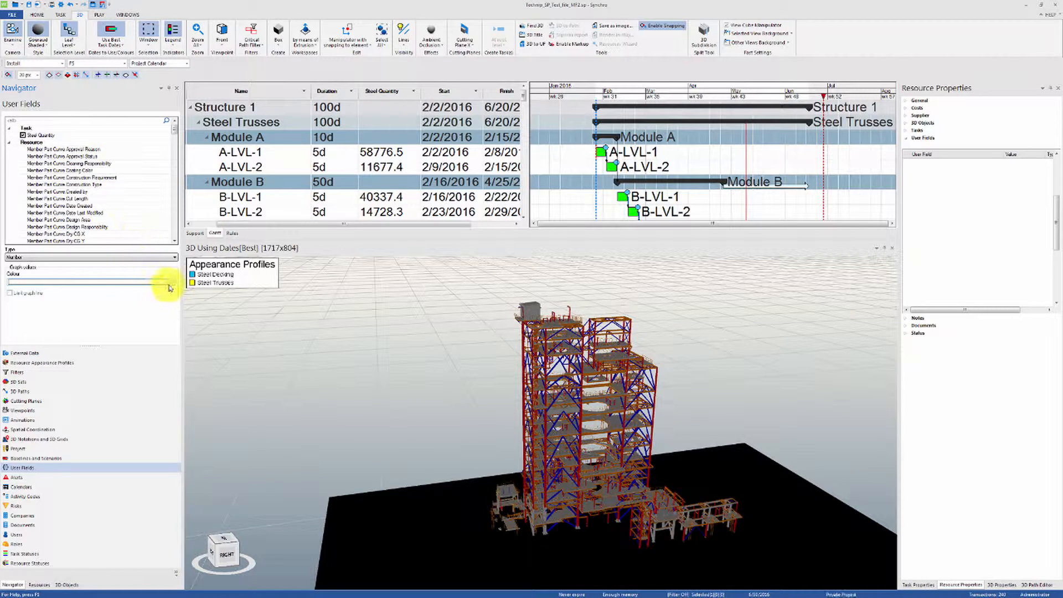
pyautogui.click(94, 135)
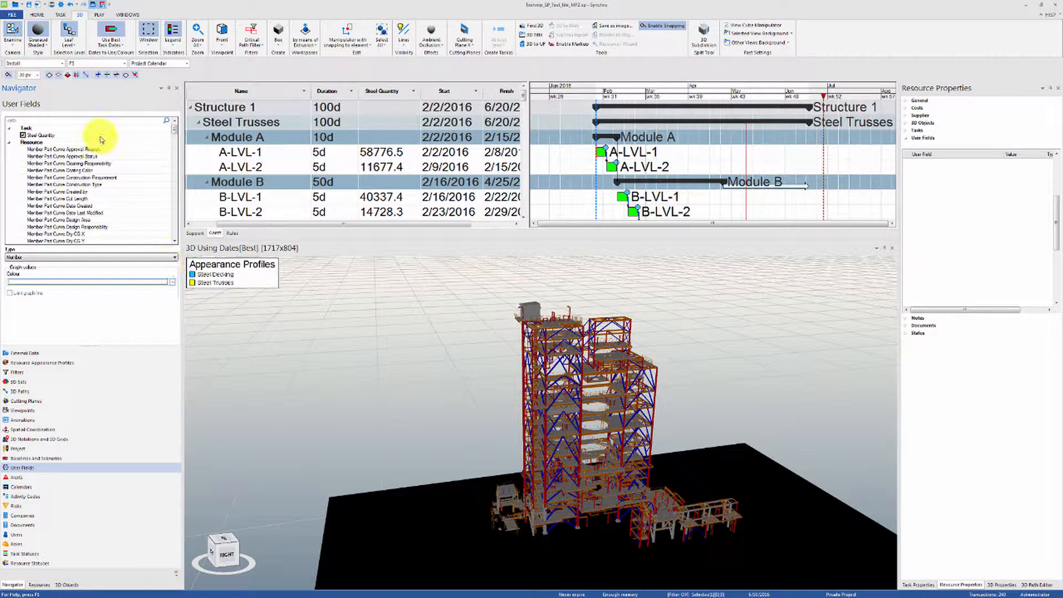
pyautogui.click(171, 283)
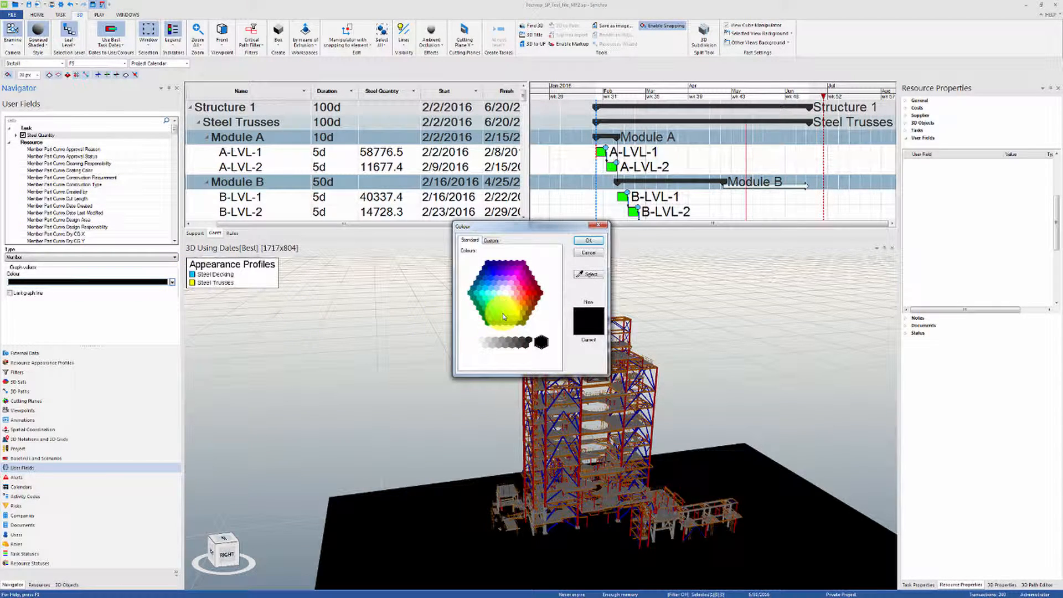
pyautogui.click(588, 242)
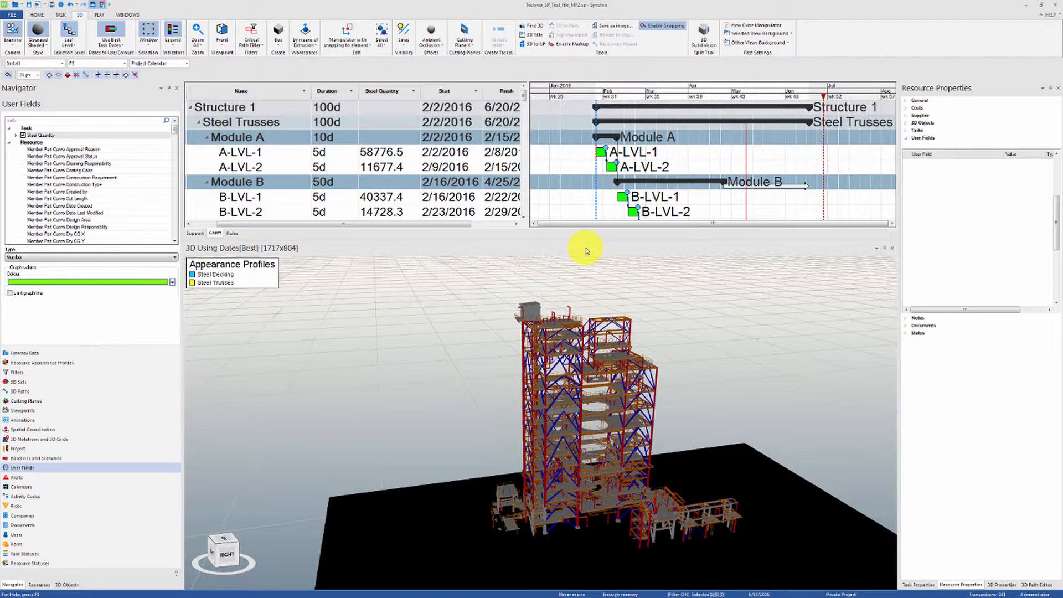
# Display the User Field Graph beneath the Gantt chart and enlarge both the graph area and its timeline
pyautogui.click(128, 15)
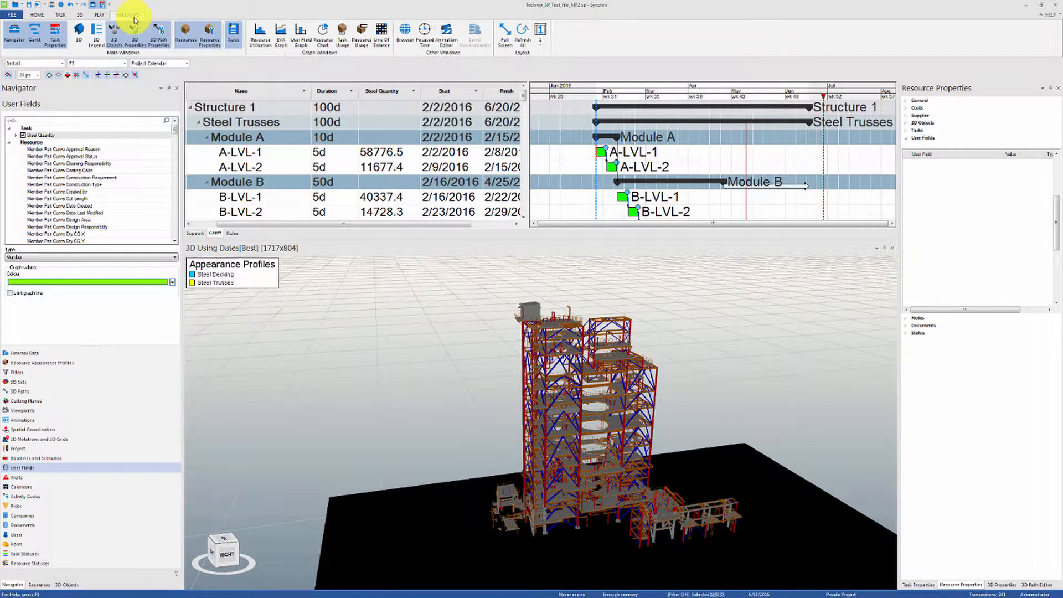
pyautogui.click(302, 33)
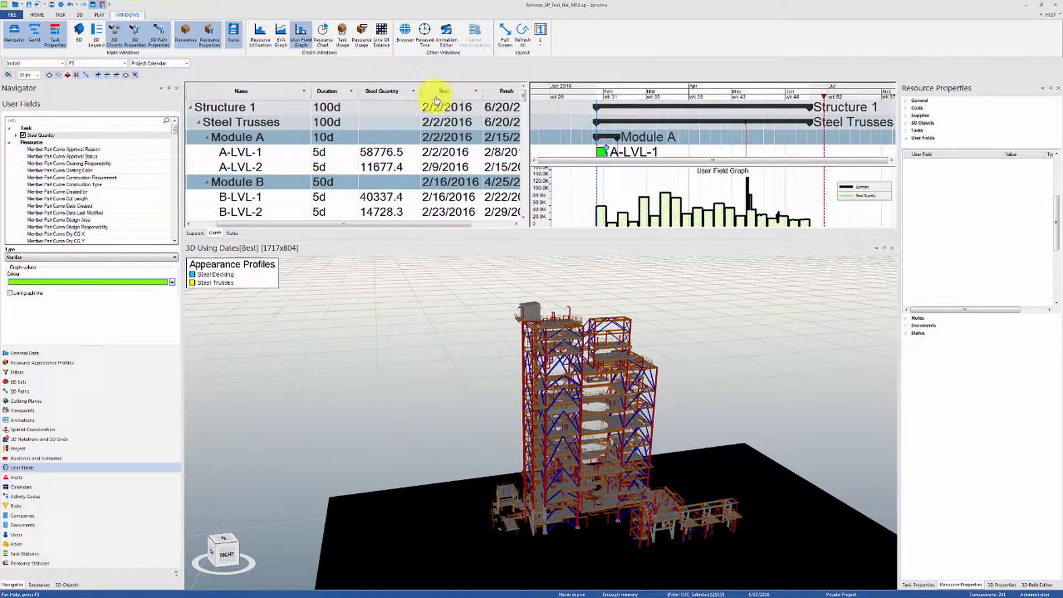
pyautogui.moveTo(488, 244); pyautogui.dragTo(486, 275)
pyautogui.keyDown('ctrl'); pyautogui.scroll(2, 679, 122); pyautogui.keyUp('ctrl')
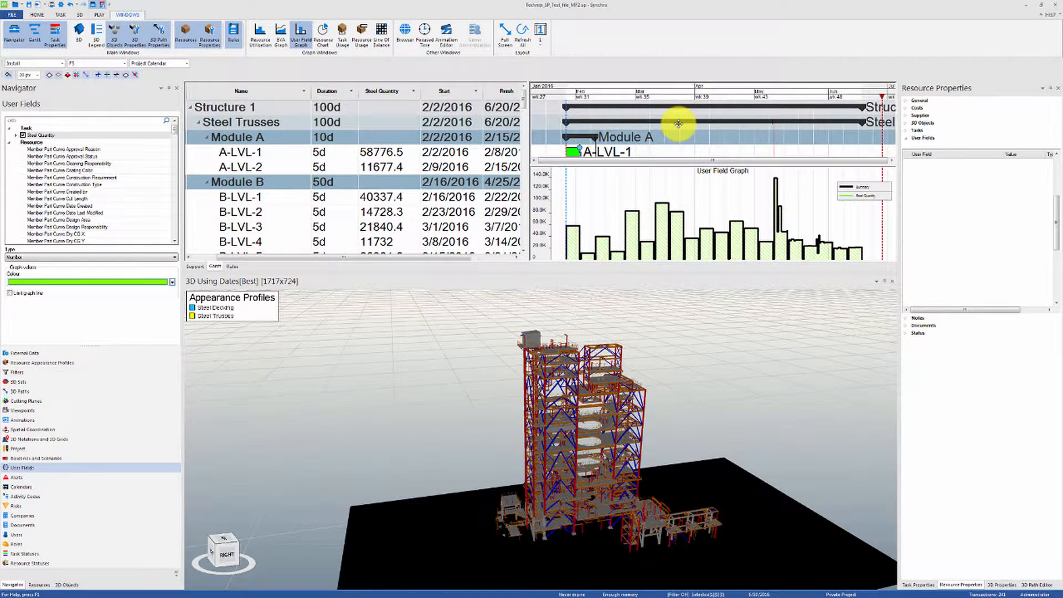
# Move the focus date to the graph's highest peak in May and to a point shortly after it to compare the steel quantities
pyautogui.moveTo(680, 123)
pyautogui.mouseDown(button='middle')
pyautogui.moveTo(642, 126)
pyautogui.moveTo(683, 131)
pyautogui.mouseUp(button='middle')
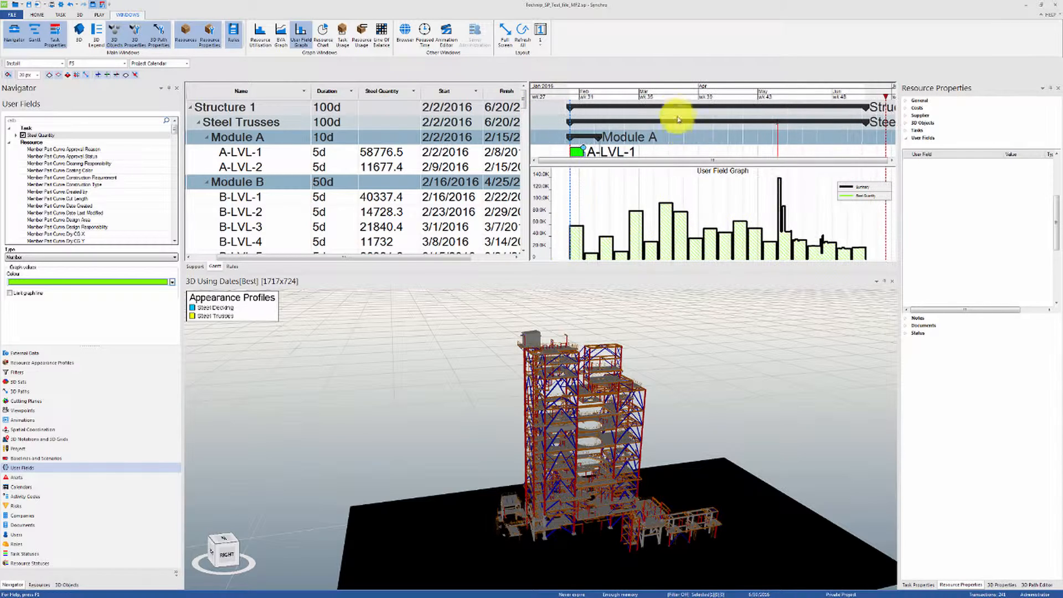
pyautogui.click(780, 96)
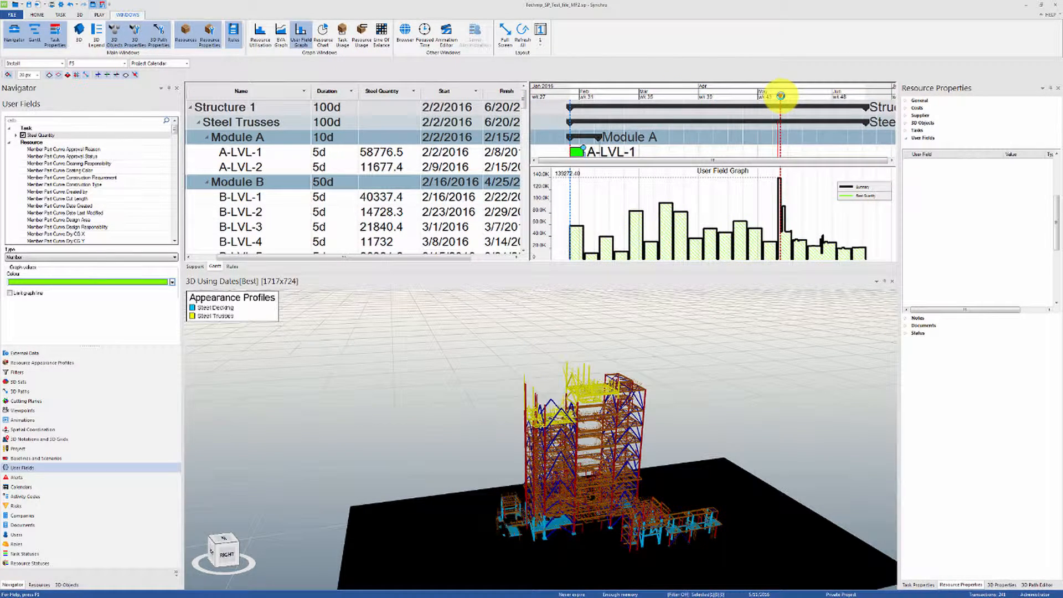
pyautogui.click(798, 95)
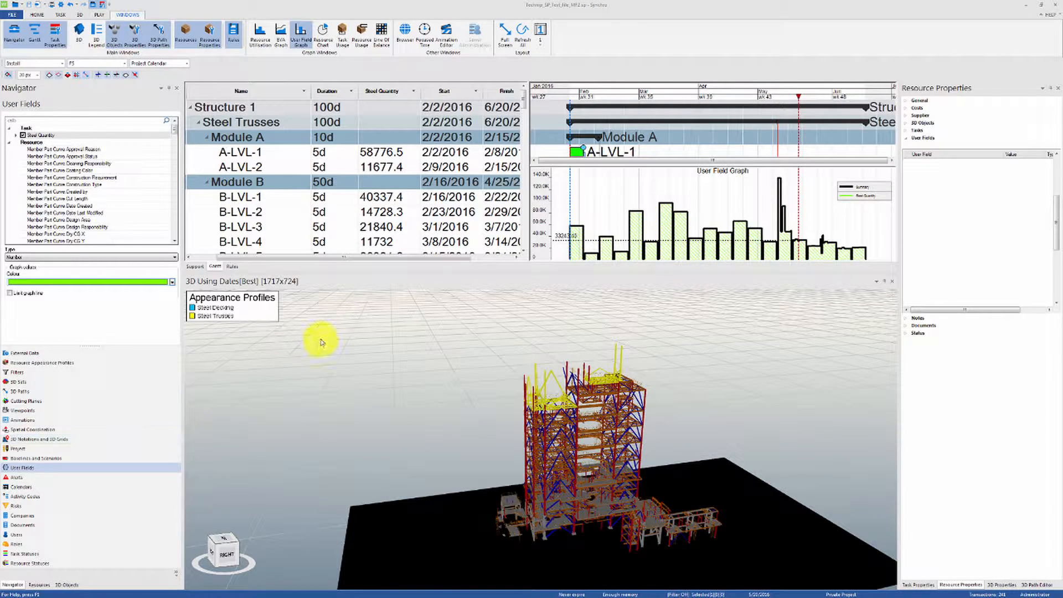
# Switch the Gantt mode from WBS to List
pyautogui.click(63, 14)
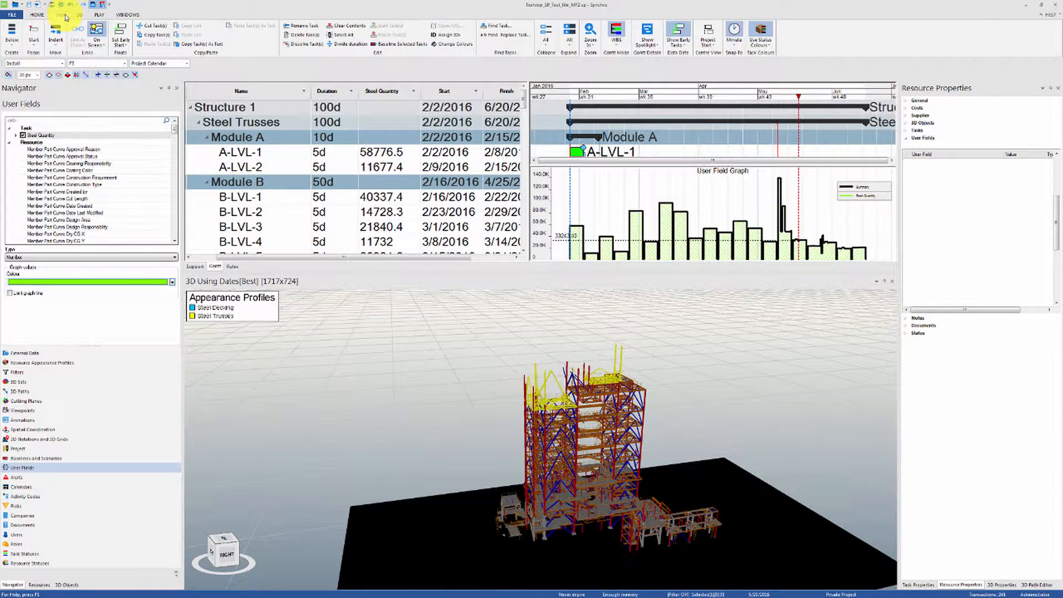
pyautogui.click(614, 44)
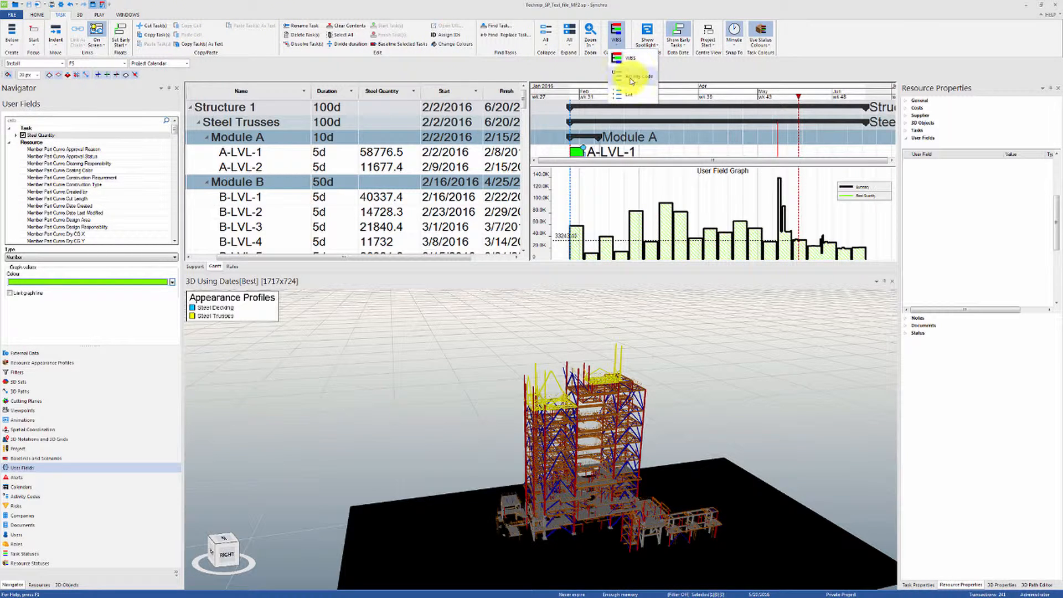
pyautogui.click(633, 89)
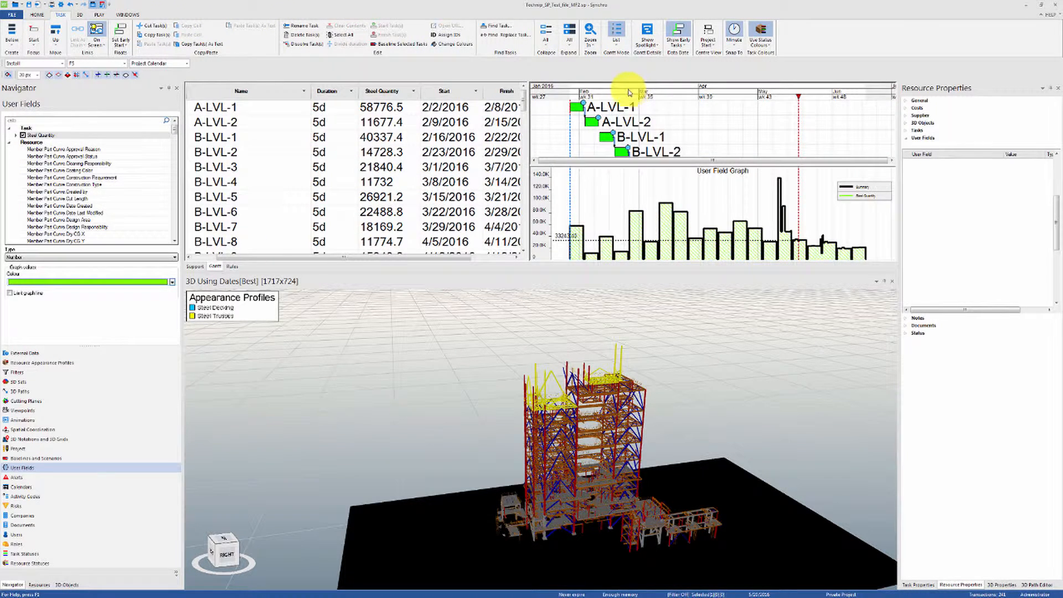
# Sort the task list by Finish date in ascending order
pyautogui.moveTo(439, 256); pyautogui.dragTo(469, 256)
pyautogui.click(501, 94)
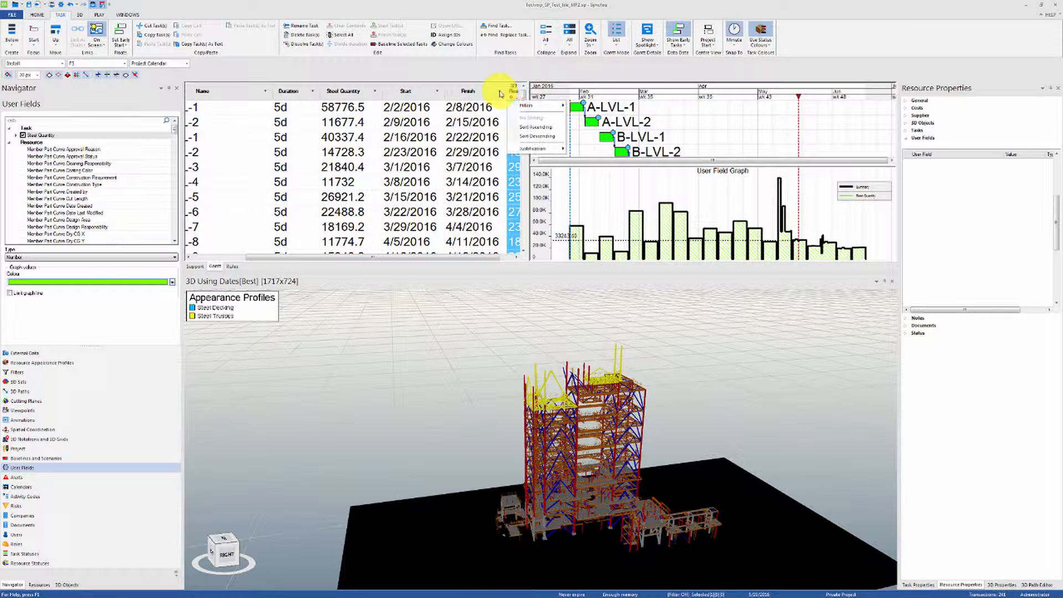
pyautogui.click(525, 128)
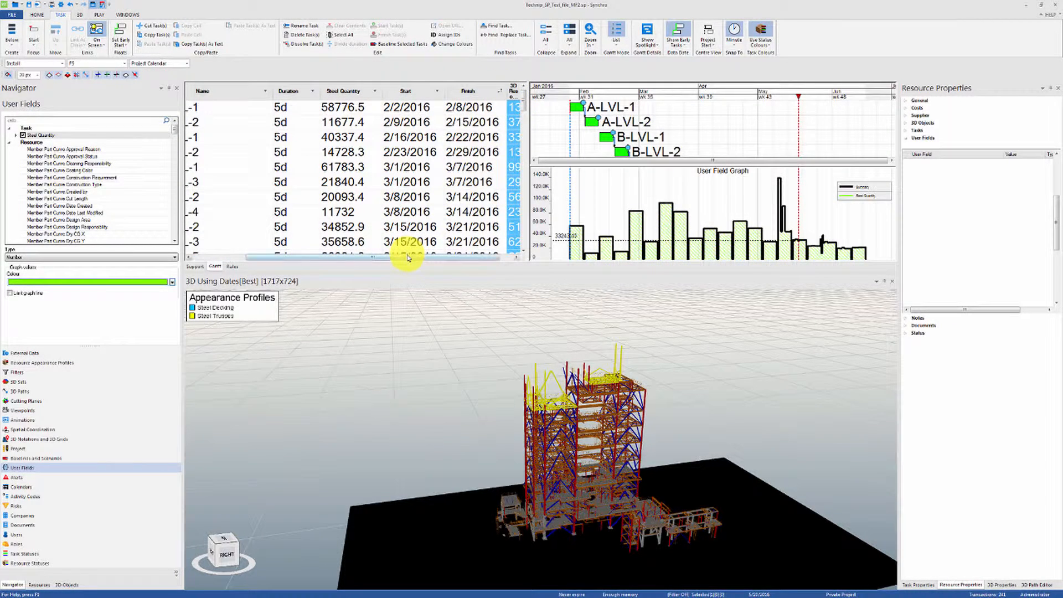
# Select all visible tasks in the sorted list and copy them as text
pyautogui.moveTo(408, 258); pyautogui.dragTo(316, 240)
pyautogui.click(334, 212)
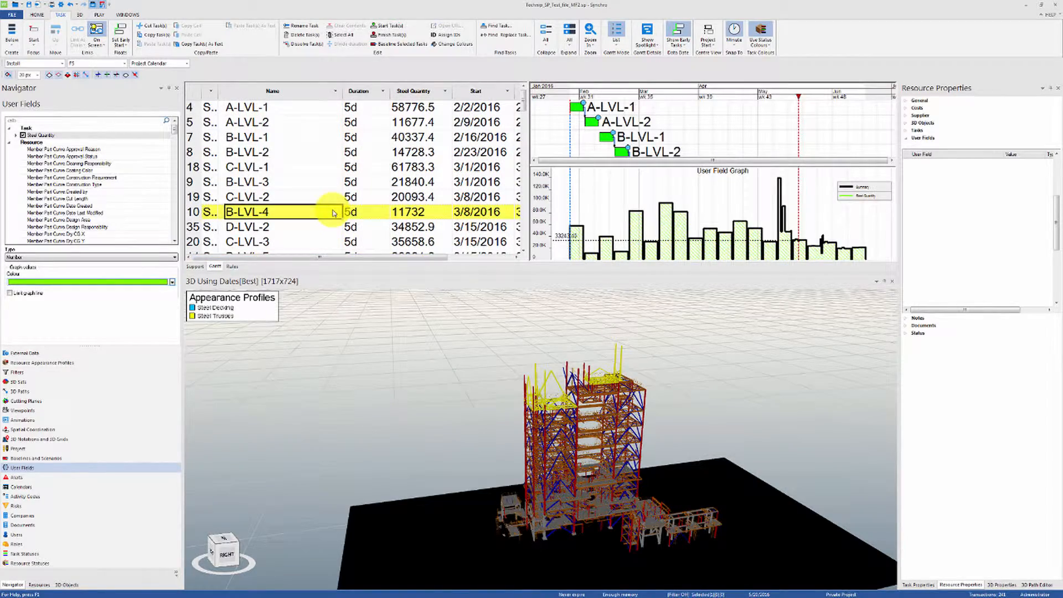
pyautogui.hotkey('ctrl', 'a')
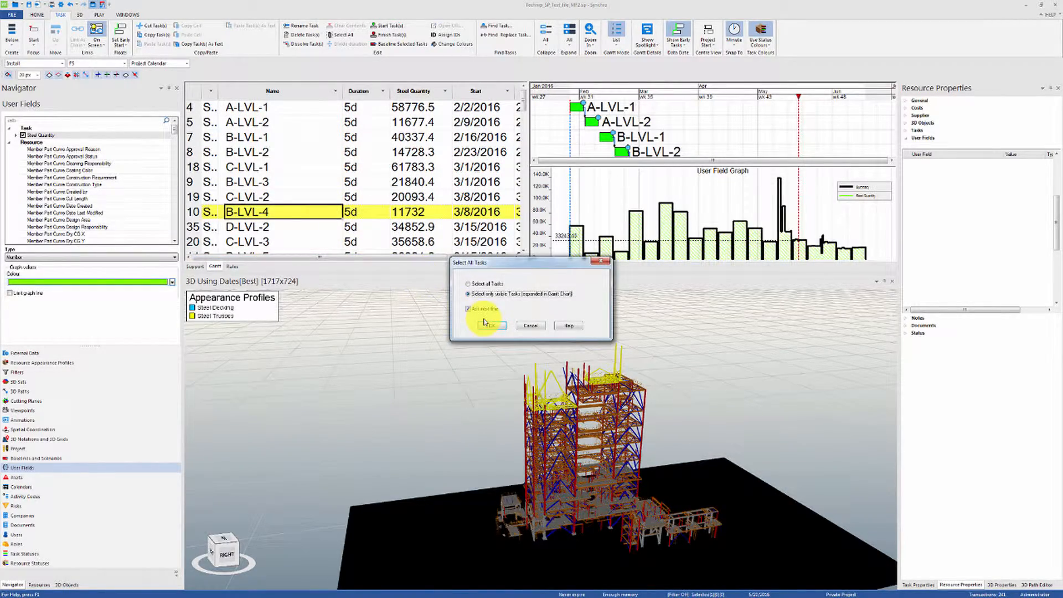
pyautogui.click(488, 327)
pyautogui.rightClick(338, 167)
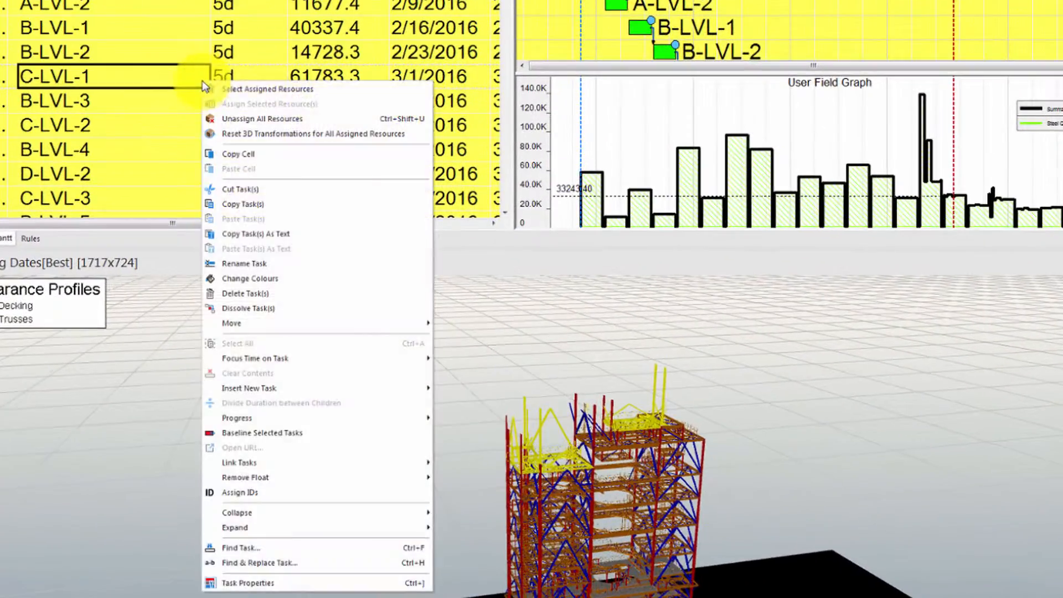
pyautogui.click(261, 234)
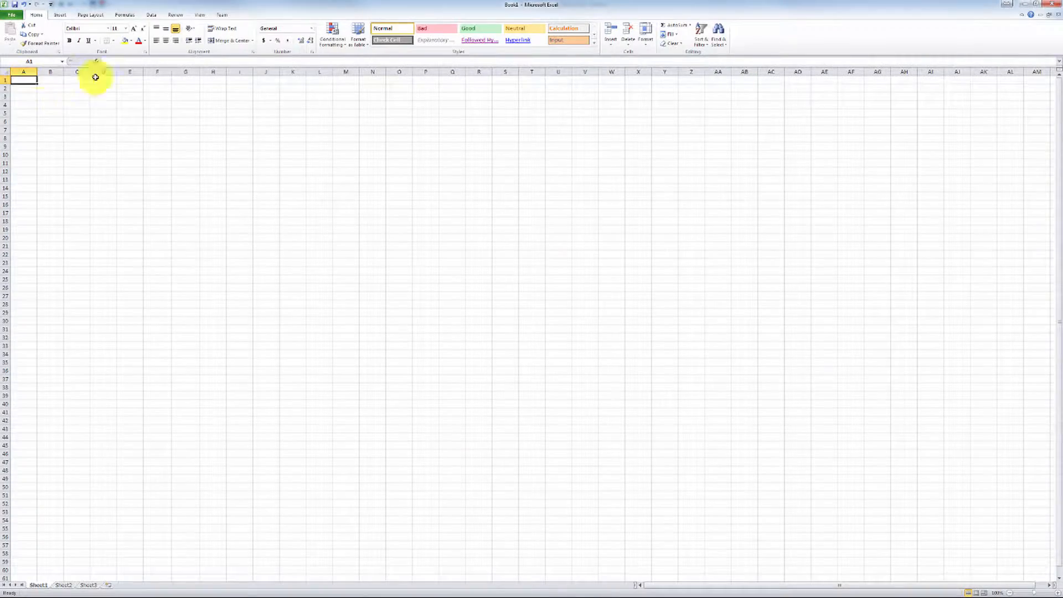
# Switch to Excel, paste the copied task data at cell A1 of the blank sheet and widen the date columns
pyautogui.click(23, 80)
pyautogui.hotkey('ctrl', 'v')
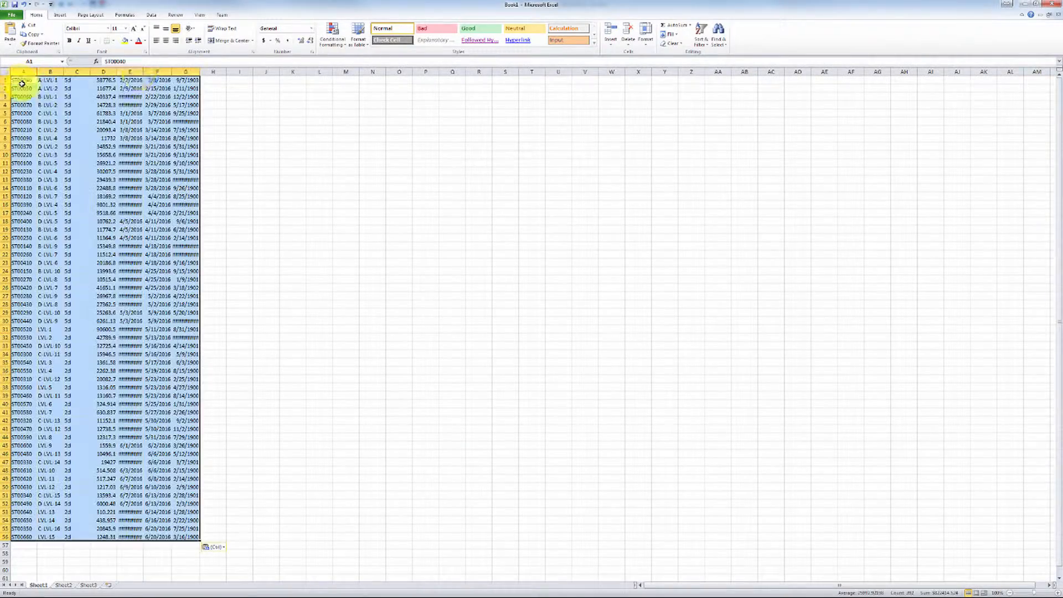
pyautogui.moveTo(142, 73); pyautogui.dragTo(143, 72)
pyautogui.doubleClick(142, 72)
pyautogui.doubleClick(201, 72)
pyautogui.click(110, 81)
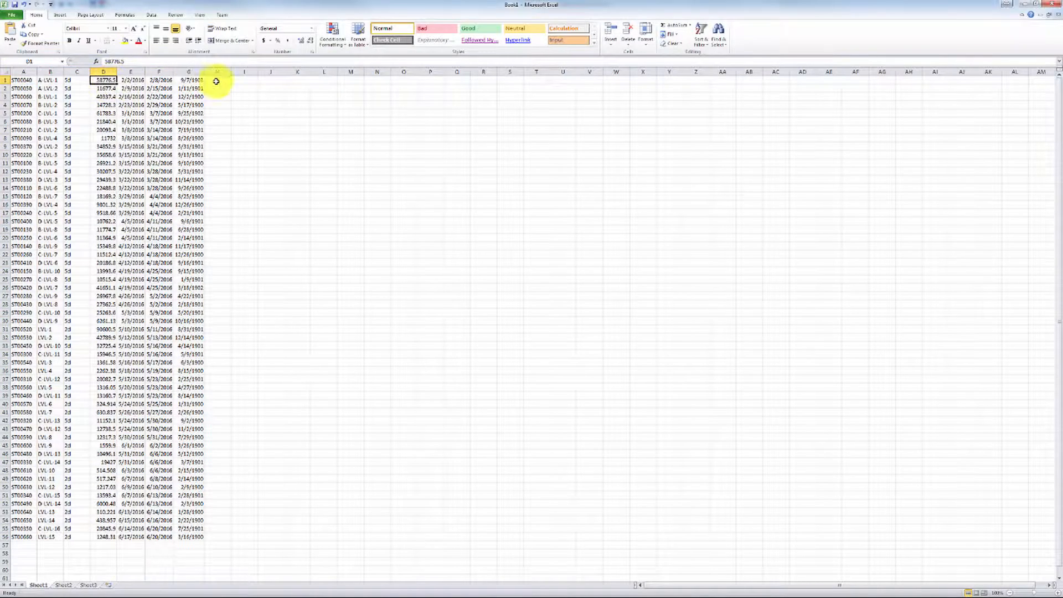
# Insert an empty row above the data and enter the headers Qtty in D1 and Cumul in H1
pyautogui.rightClick(6, 81)
pyautogui.click(33, 135)
pyautogui.click(102, 80)
pyautogui.write('C')
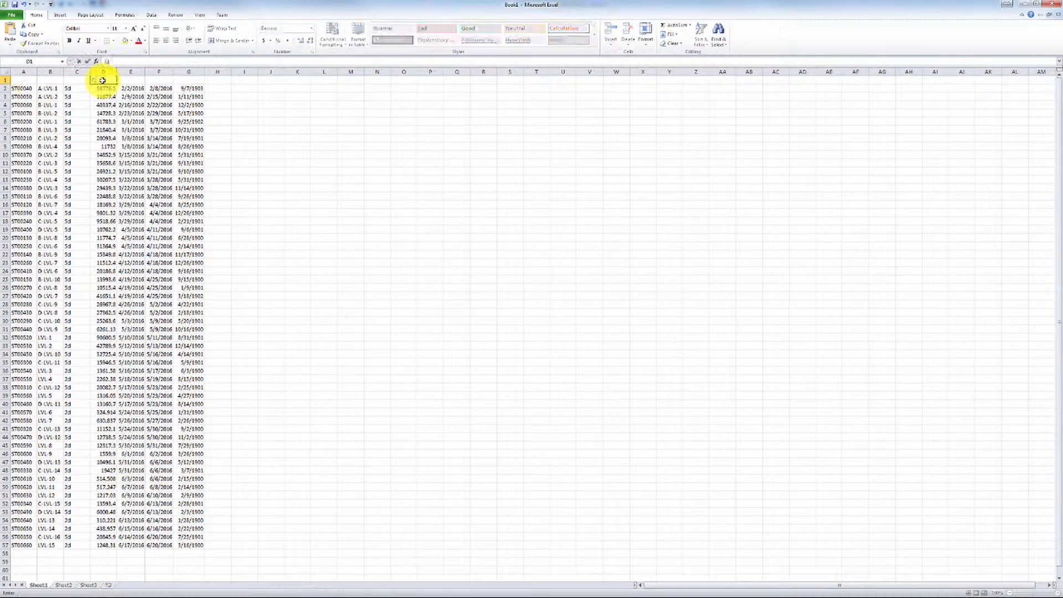
pyautogui.write('ost')
pyautogui.press('Tab')
pyautogui.write('Cumul')
pyautogui.press('Return')
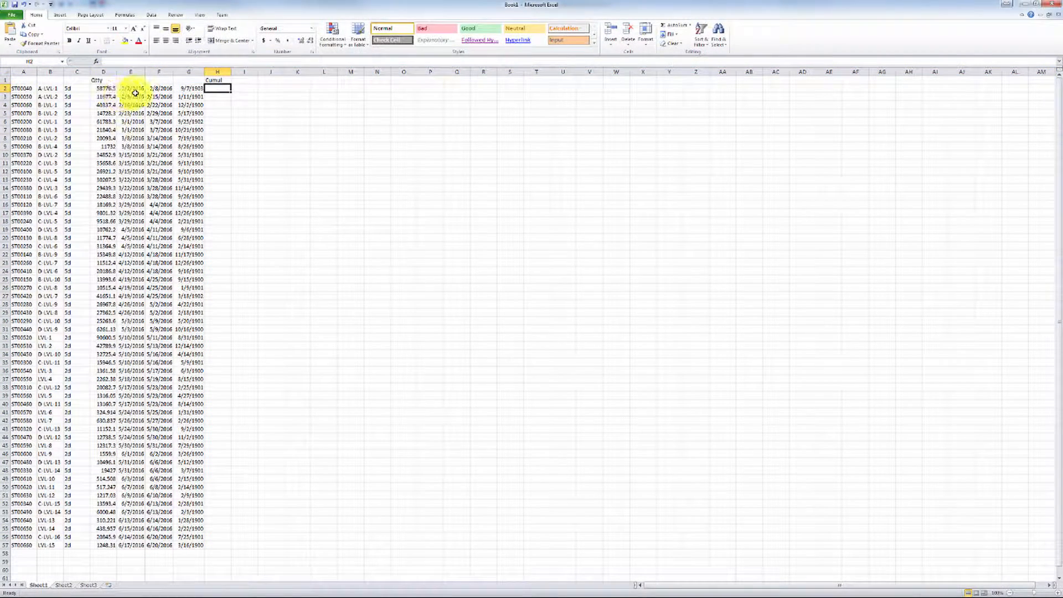
# Build the running total in column H with =D2 in H2 and =H2+D3 in H3, filled down to row 57
pyautogui.write('=')
pyautogui.click(107, 88)
pyautogui.press('Return')
pyautogui.write('=')
pyautogui.click(214, 88)
pyautogui.write('+')
pyautogui.click(103, 97)
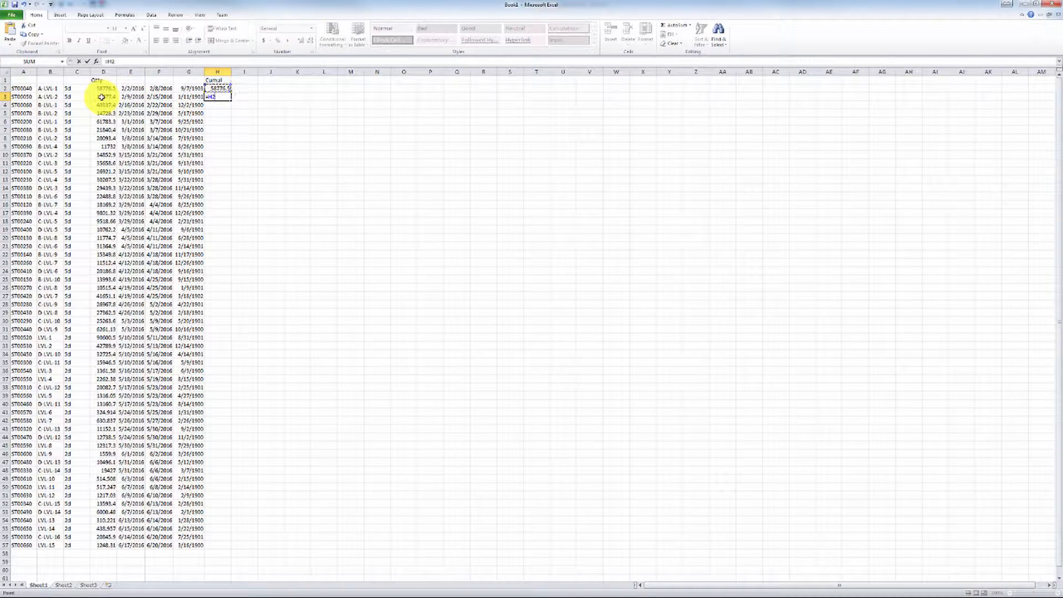
pyautogui.press('Return')
pyautogui.click(222, 96)
pyautogui.moveTo(231, 101); pyautogui.dragTo(226, 546)
# Insert a scatter chart of the cumulative quantities in H2:H57
pyautogui.moveTo(214, 88); pyautogui.dragTo(219, 544)
pyautogui.click(60, 15)
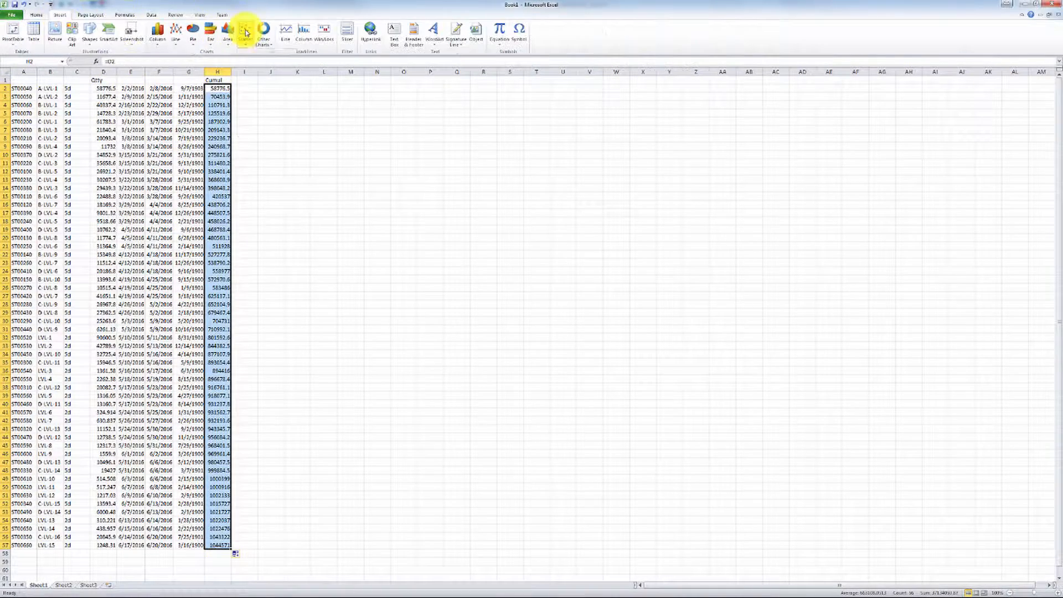
pyautogui.click(247, 28)
pyautogui.click(246, 55)
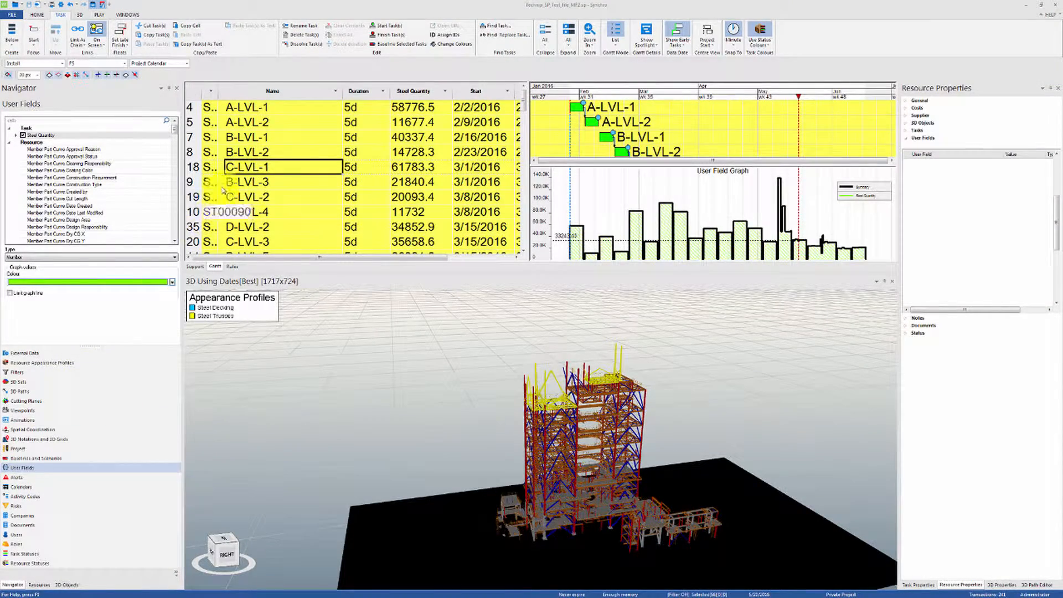
# Switch back to Synchro and add a task user field named Act Steel Quantity of type Number
pyautogui.click(242, 109)
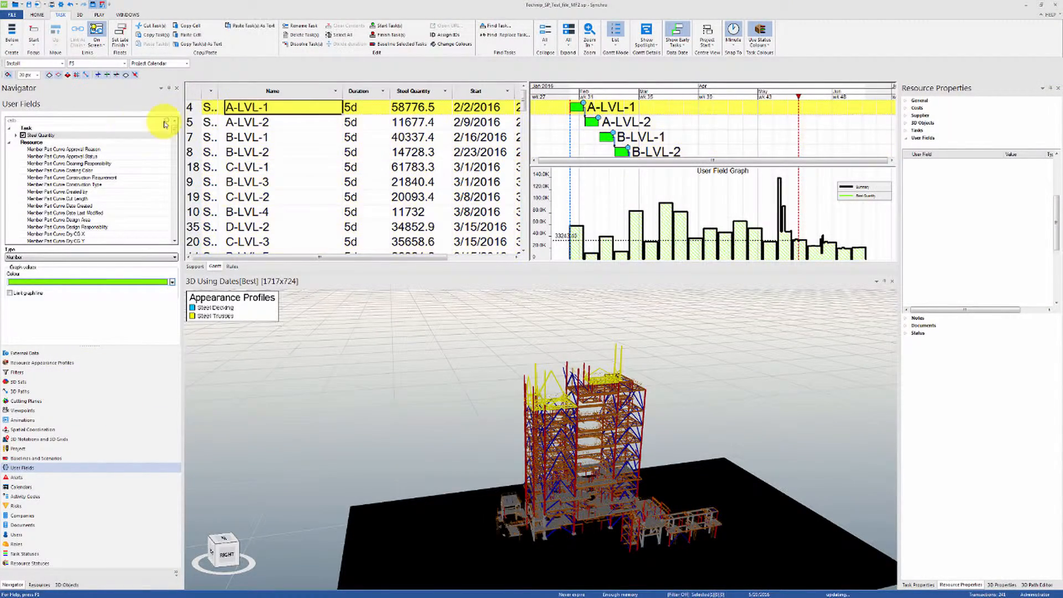
pyautogui.rightClick(64, 138)
pyautogui.click(70, 140)
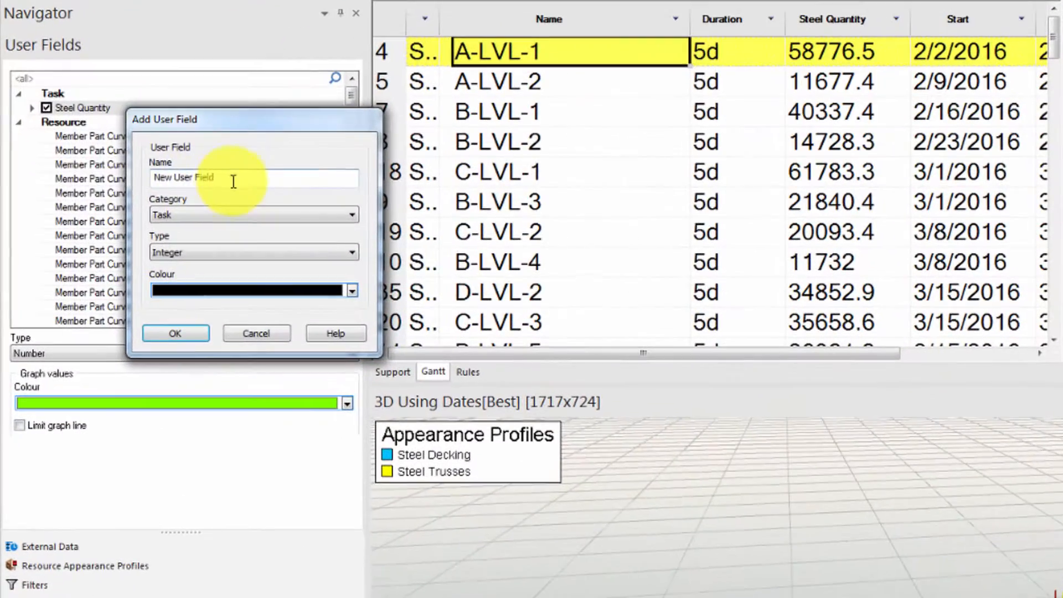
pyautogui.write('Act S')
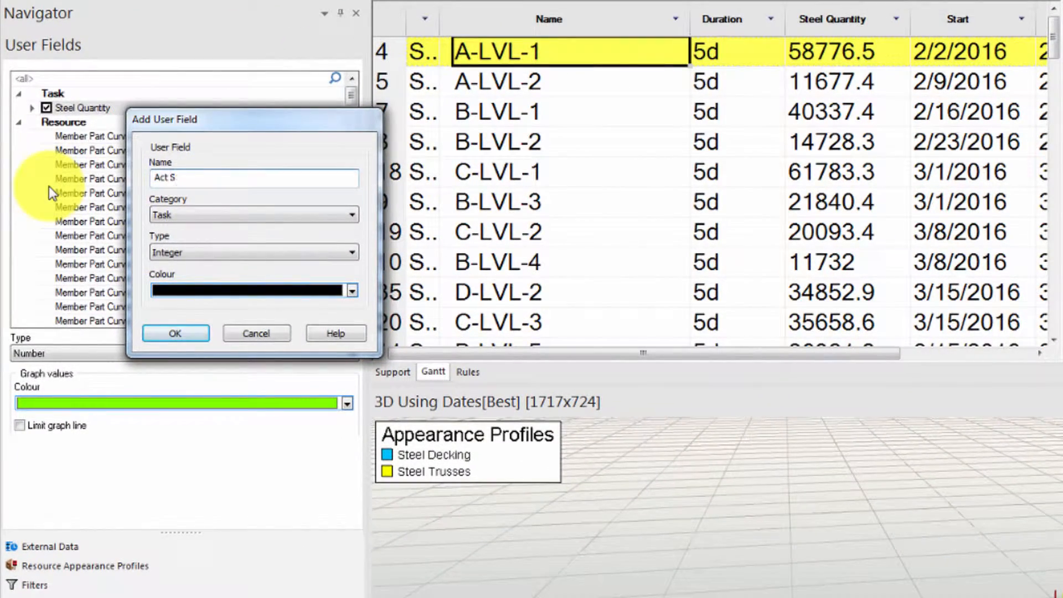
pyautogui.write('teel Quantity')
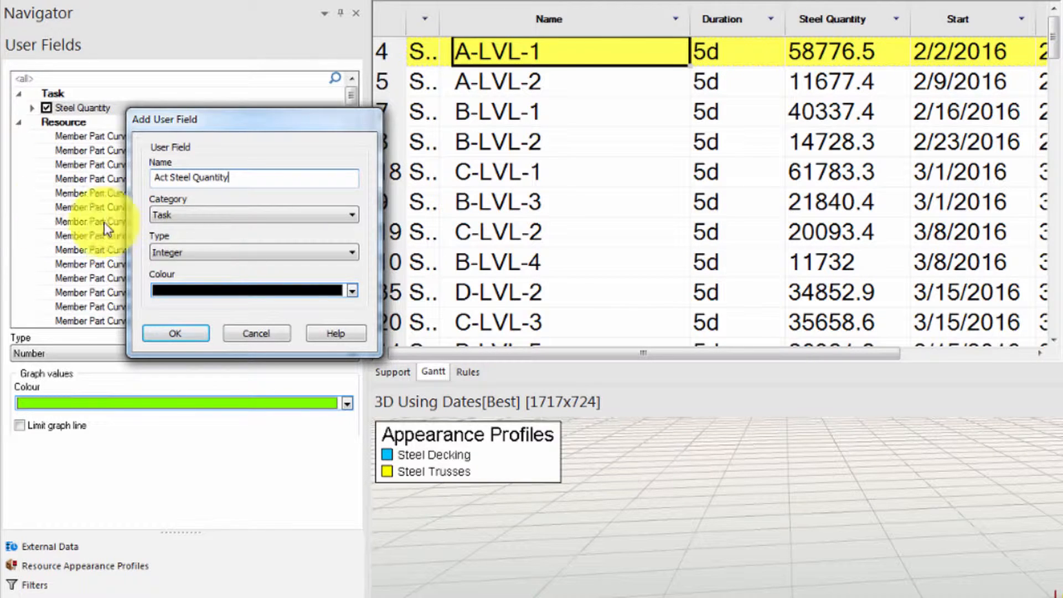
pyautogui.click(166, 253)
pyautogui.click(175, 283)
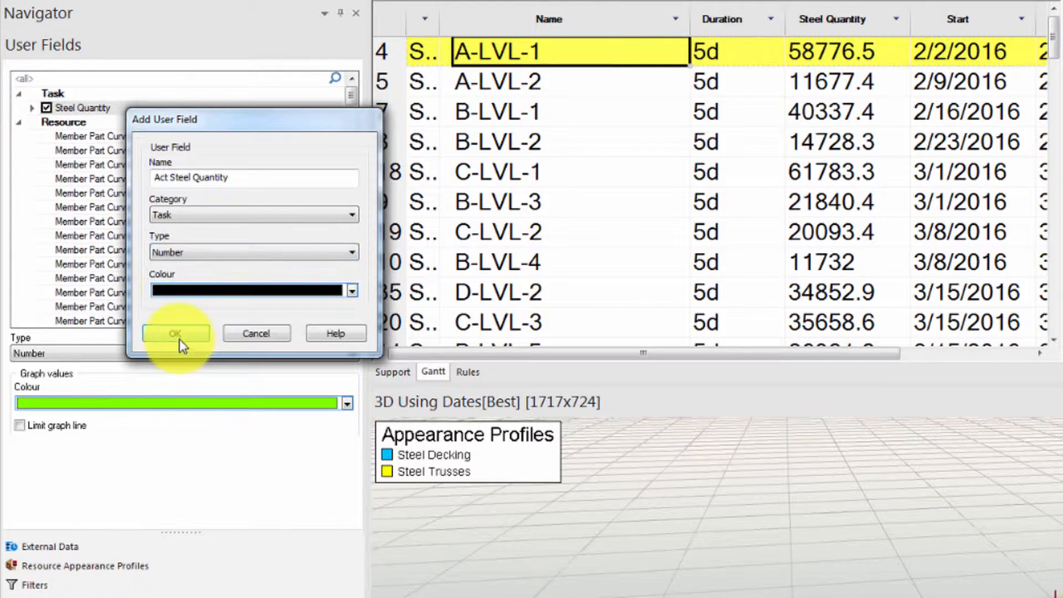
pyautogui.click(176, 334)
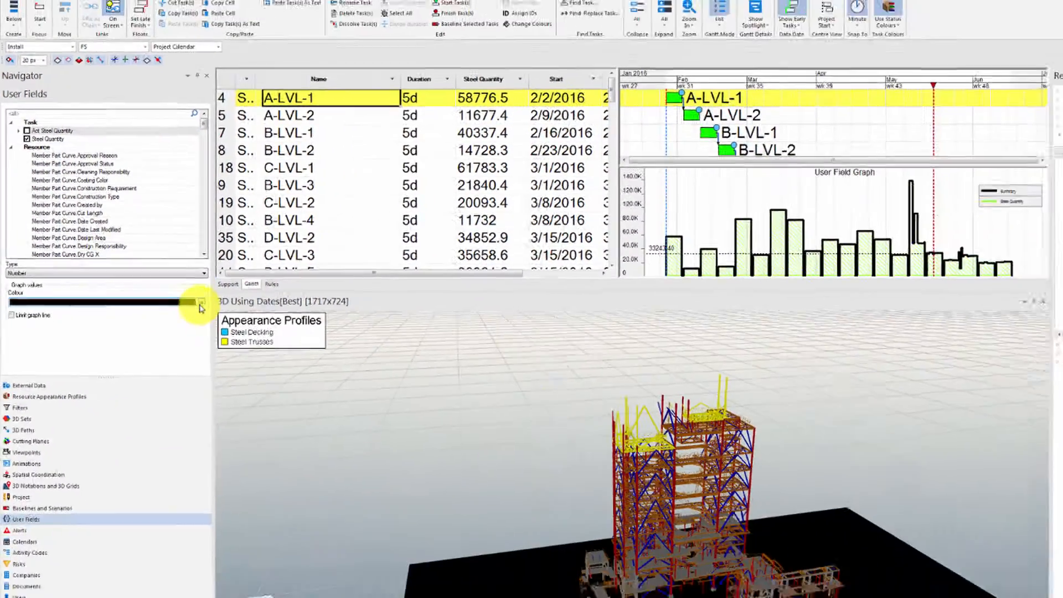
# Set the graph colour of the Act Steel Quantity field to red and enable the field for graphing
pyautogui.click(201, 303)
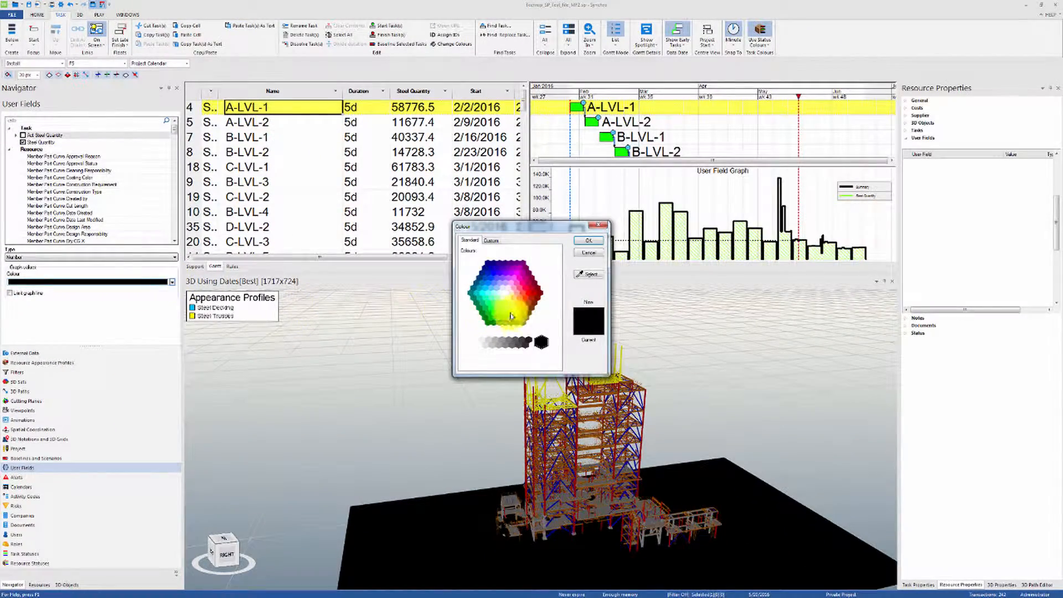
pyautogui.click(590, 239)
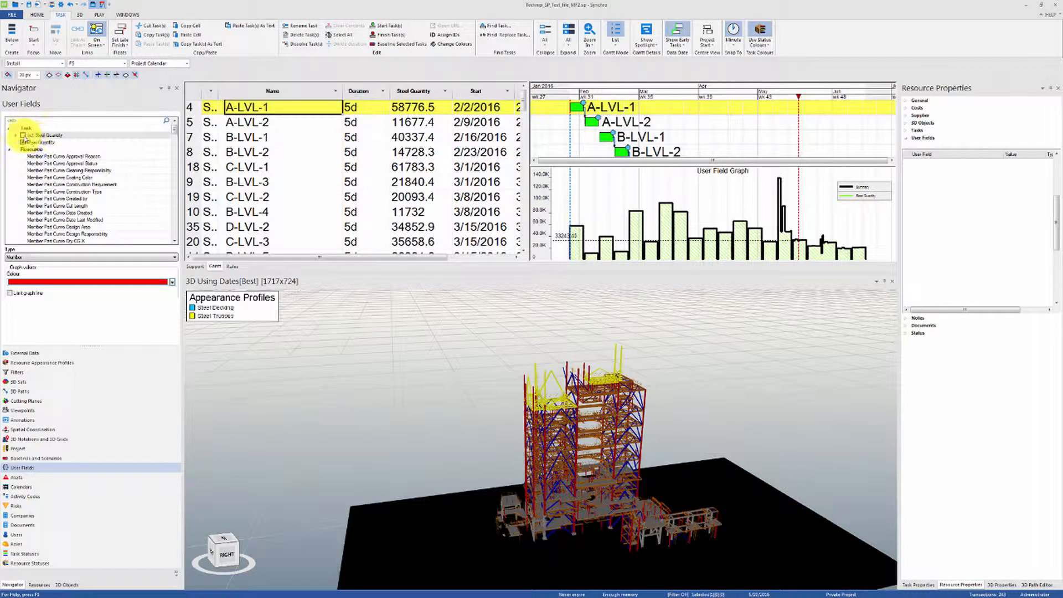
pyautogui.click(22, 136)
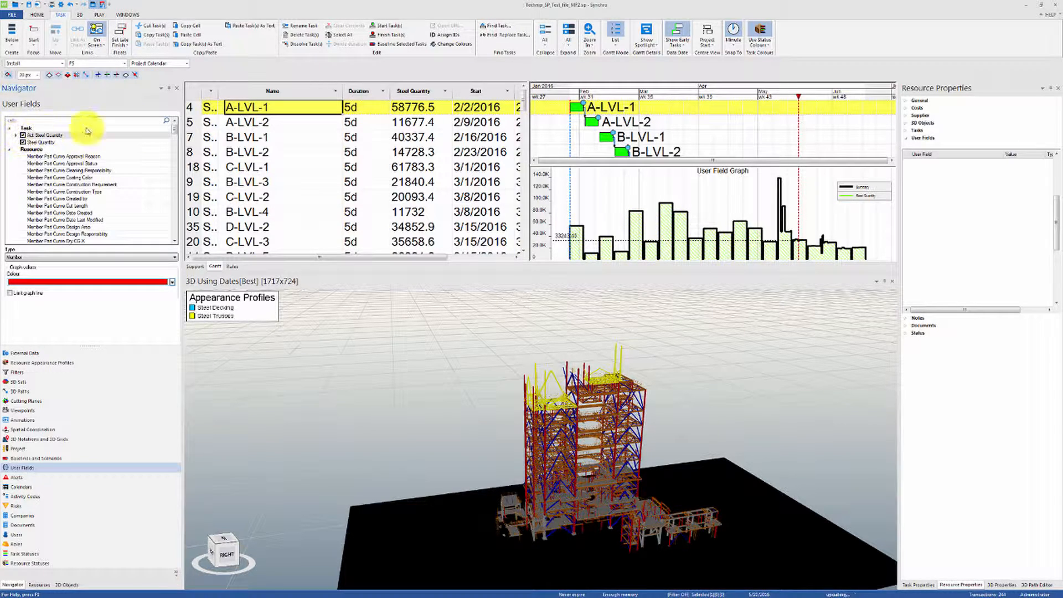
# Add the Act Steel Quantity user field as a task table column directly after Steel Quantity
pyautogui.rightClick(306, 90)
pyautogui.click(328, 113)
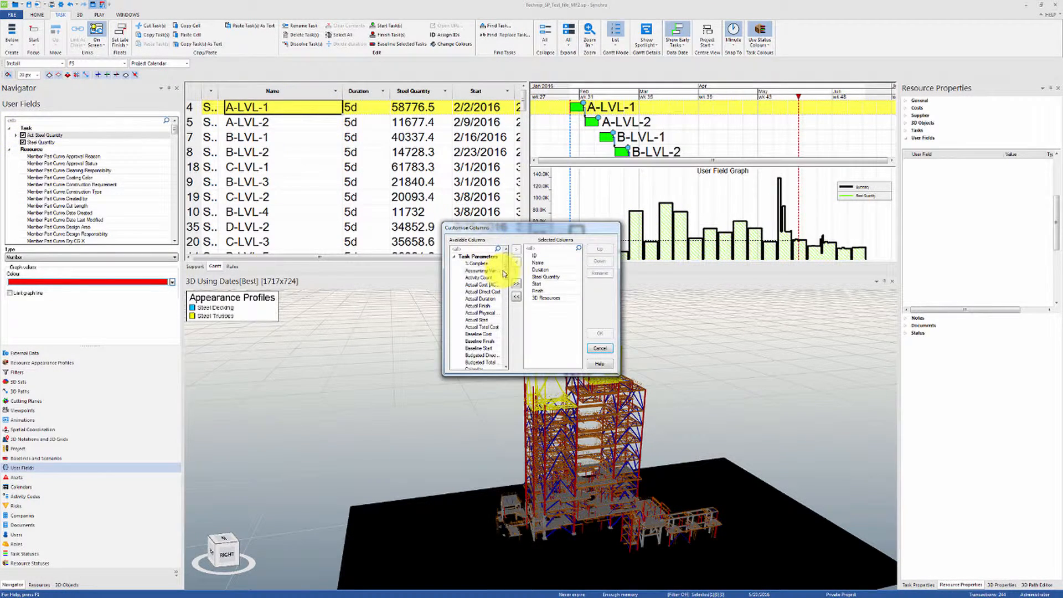
pyautogui.scroll(-10, 498, 299)
pyautogui.click(454, 365)
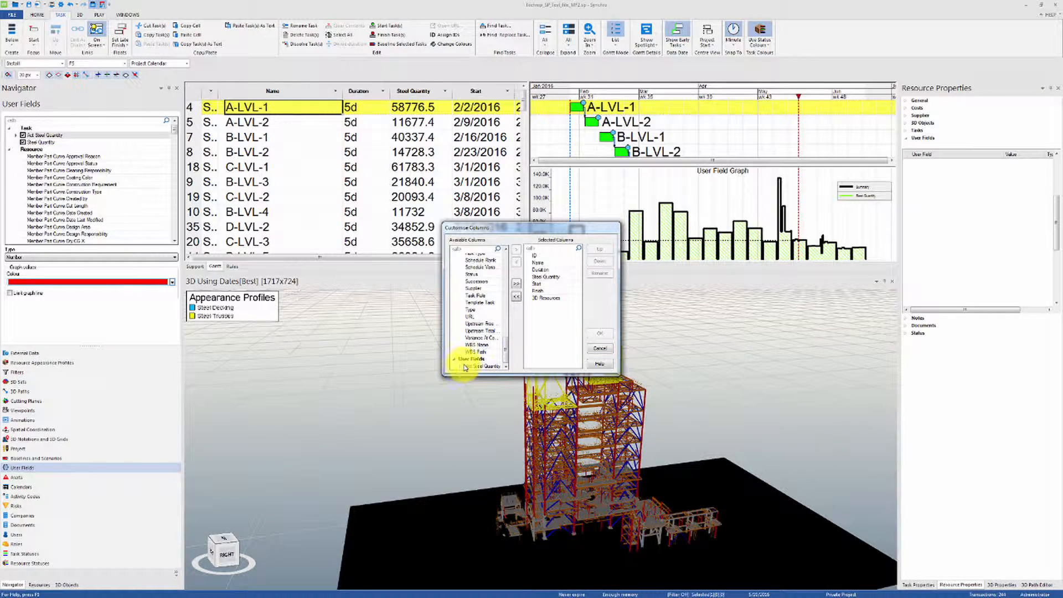
pyautogui.click(517, 252)
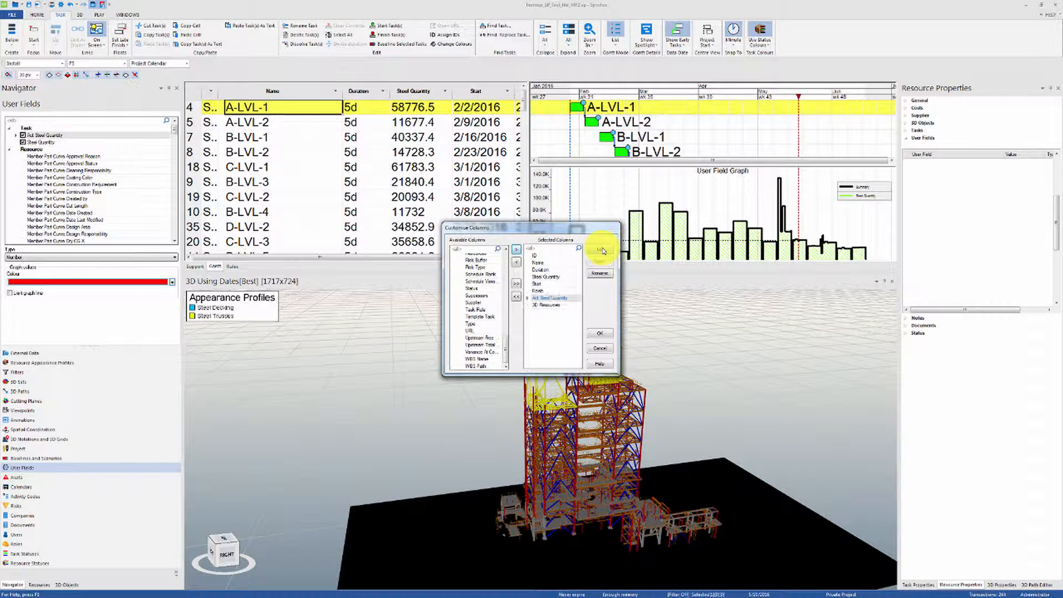
pyautogui.click(600, 340)
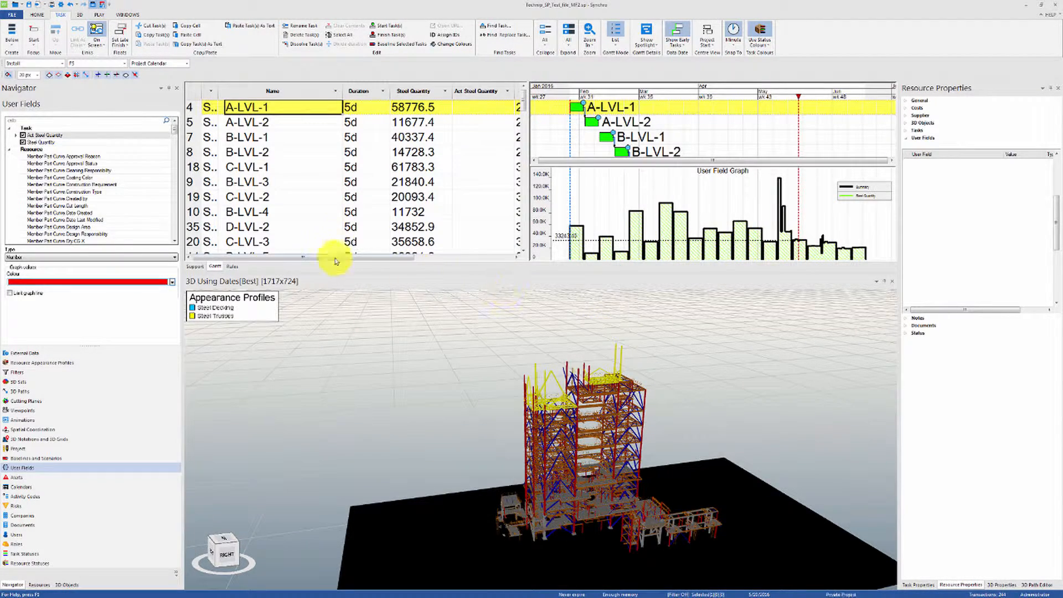
# Enter Act Steel Quantity values of 60000 for A-LVL-1, 12000 for A-LVL-2, 38000 for B-LVL-1 and 14728 for B-LVL-2
pyautogui.moveTo(336, 257); pyautogui.dragTo(376, 257)
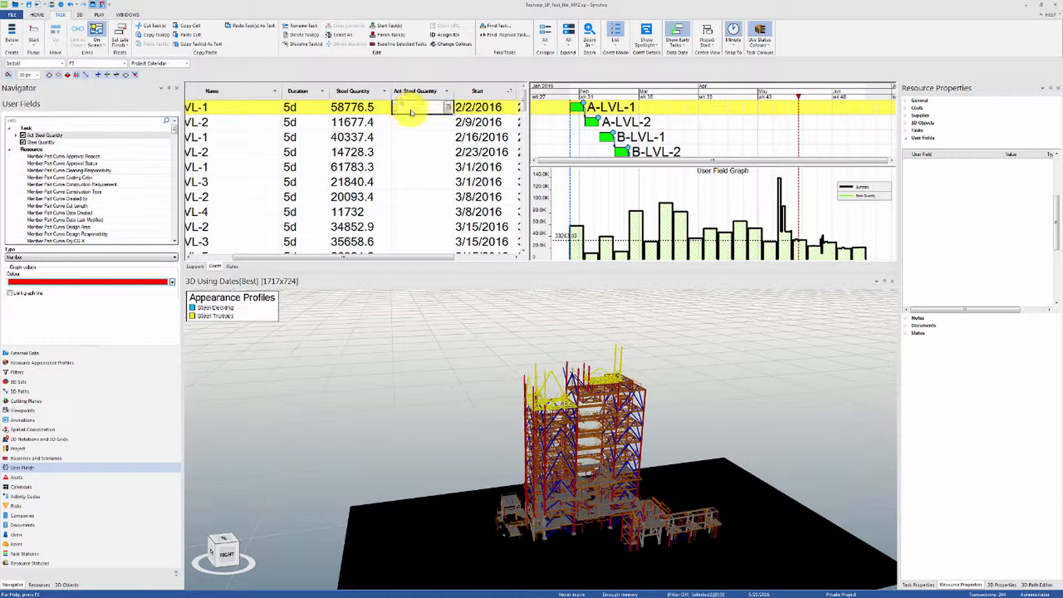
pyautogui.click(411, 113)
pyautogui.write('60000')
pyautogui.press('Return')
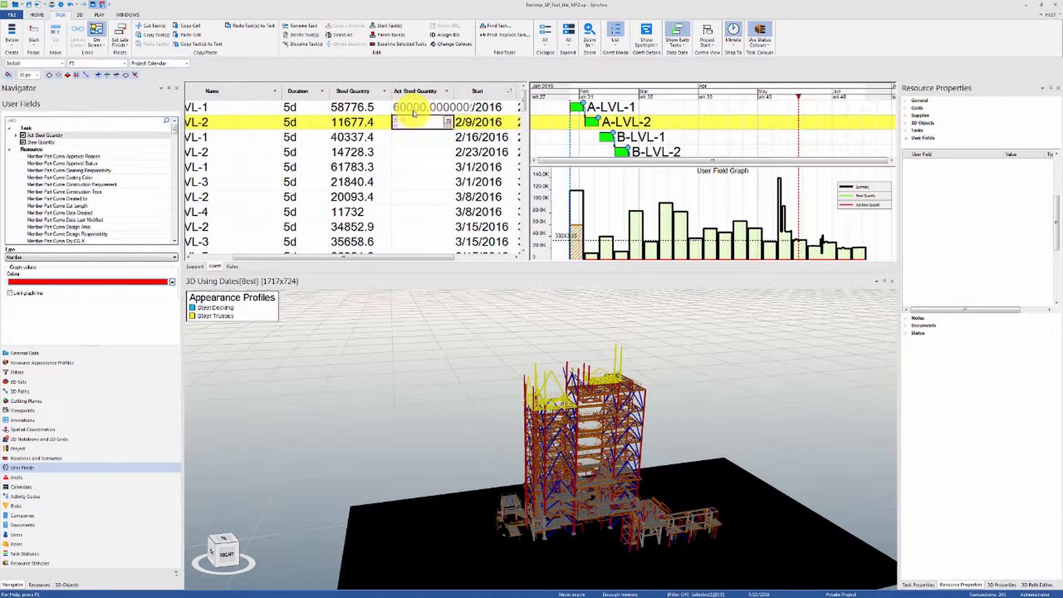
pyautogui.write('12000')
pyautogui.press('Return')
pyautogui.write('38000')
pyautogui.press('Return')
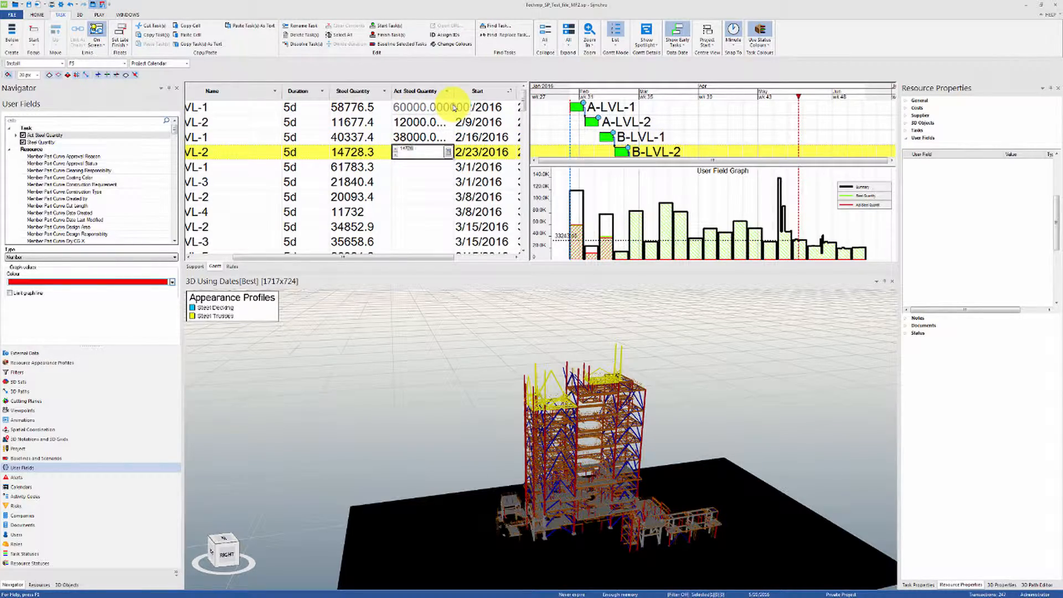
pyautogui.press('Return')
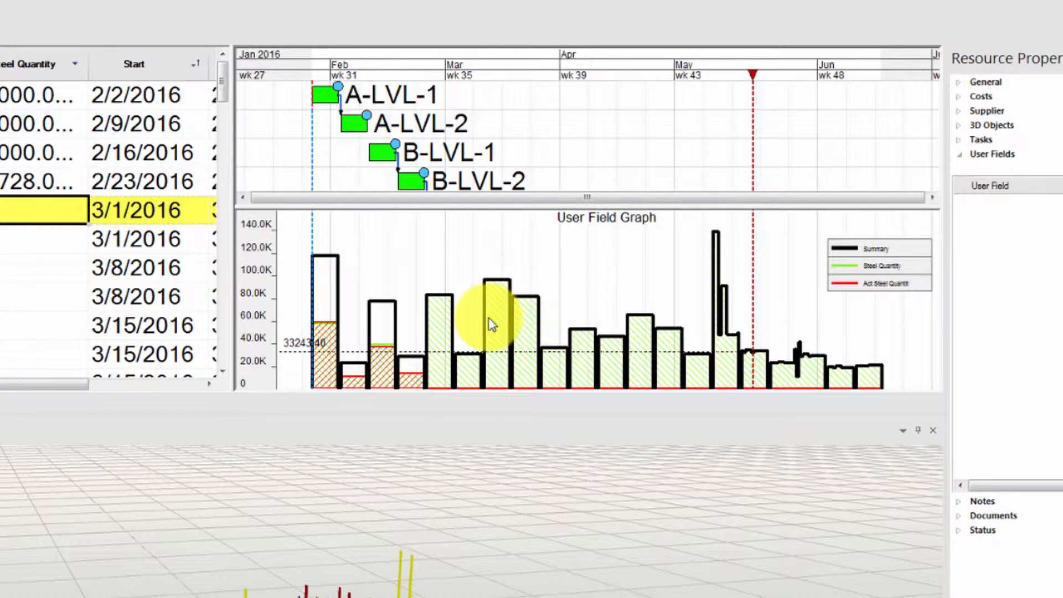
# Turn off Show Summary for the User Field Graph in the Gantt Graphs colour options and apply the change
pyautogui.keyDown('ctrl'); pyautogui.scroll(2, 450, 119); pyautogui.keyUp('ctrl')
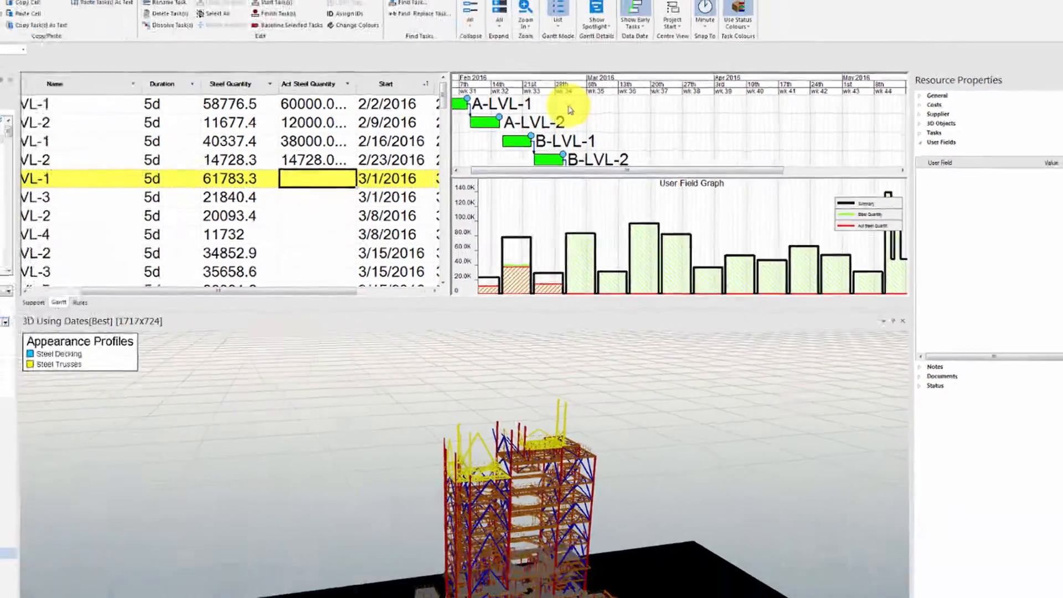
pyautogui.moveTo(568, 106); pyautogui.dragTo(720, 116)
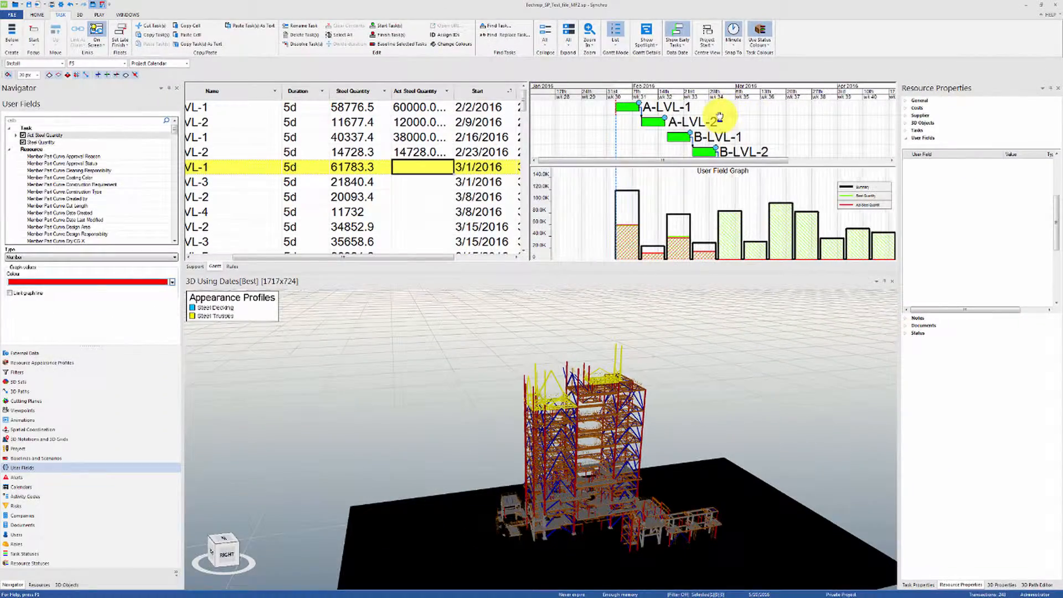
pyautogui.click(60, 7)
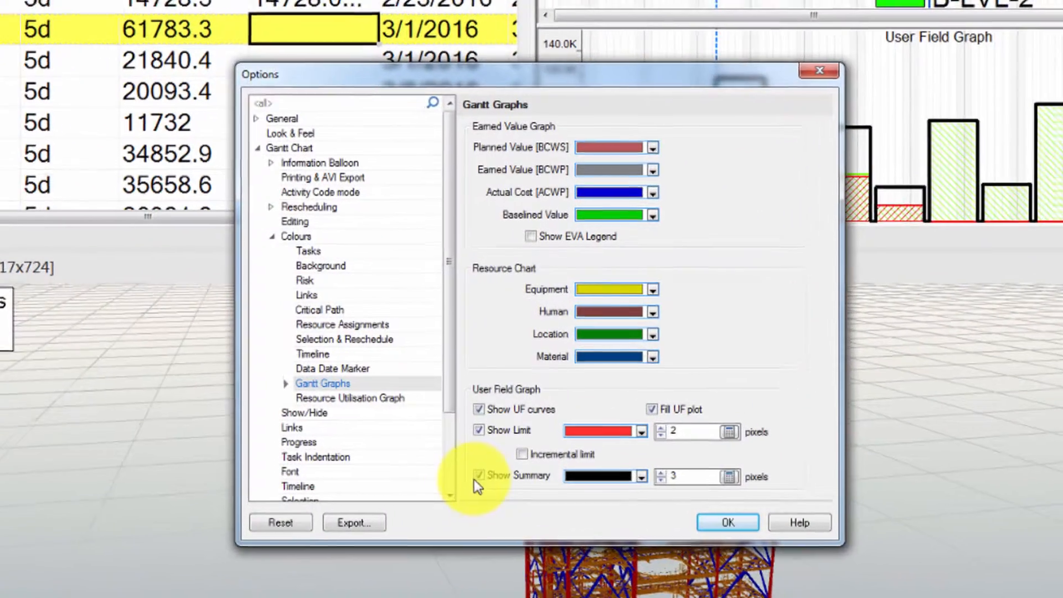
pyautogui.click(477, 476)
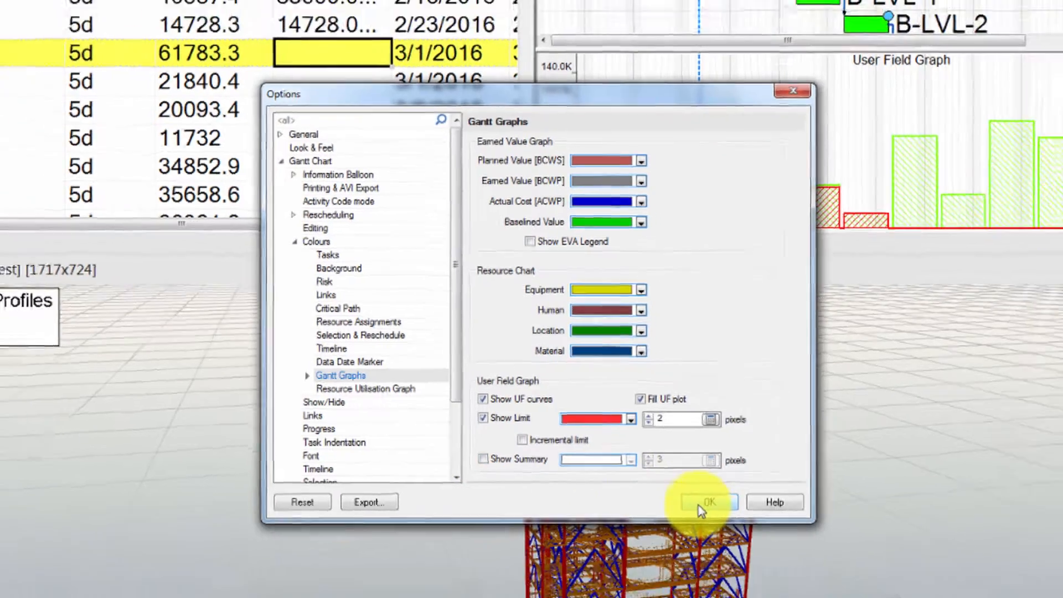
pyautogui.click(719, 529)
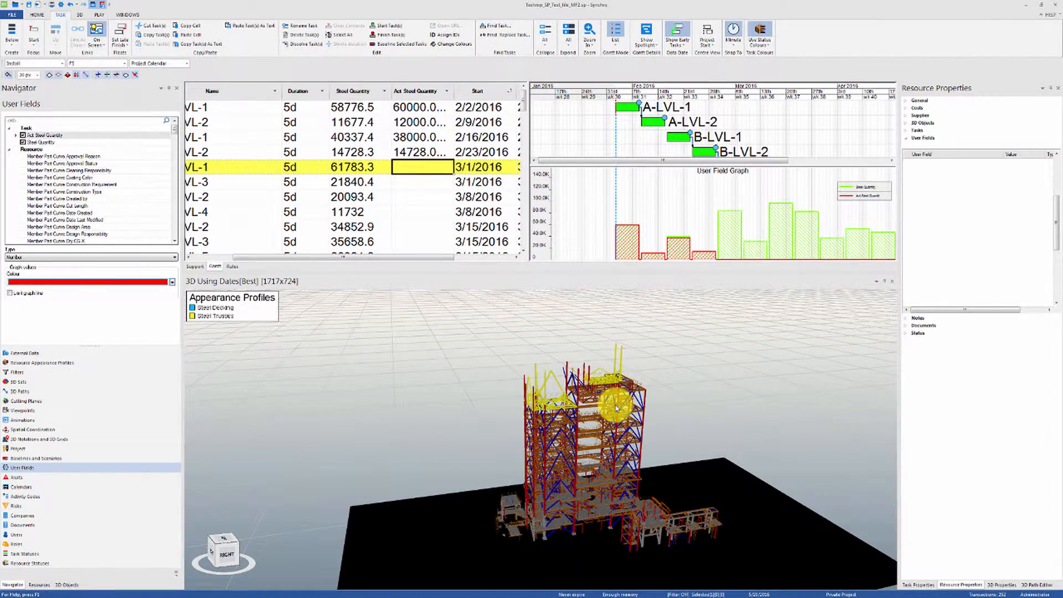
pyautogui.moveTo(732, 111); pyautogui.dragTo(708, 120)
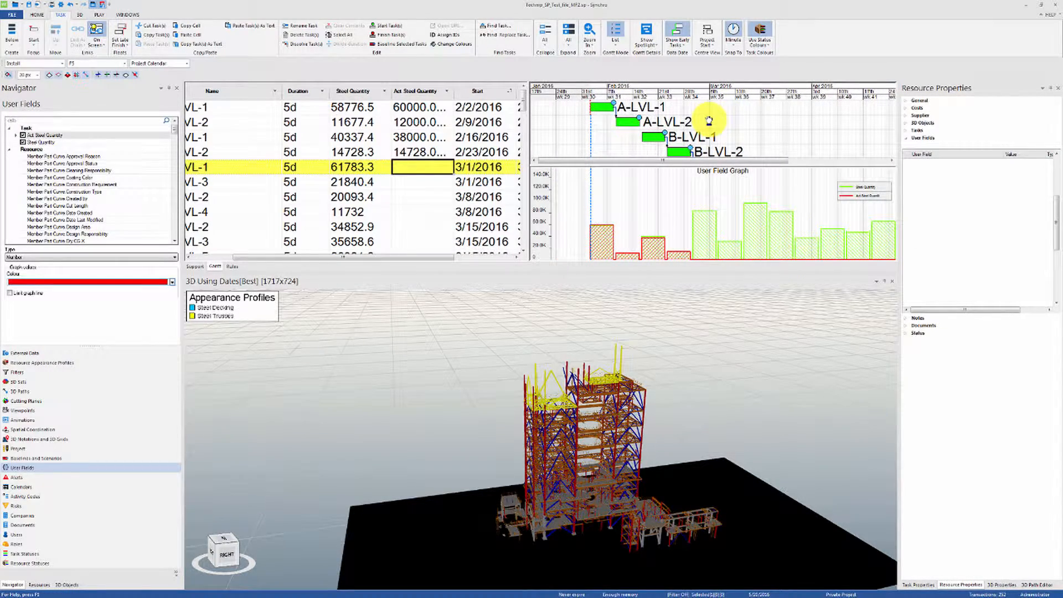